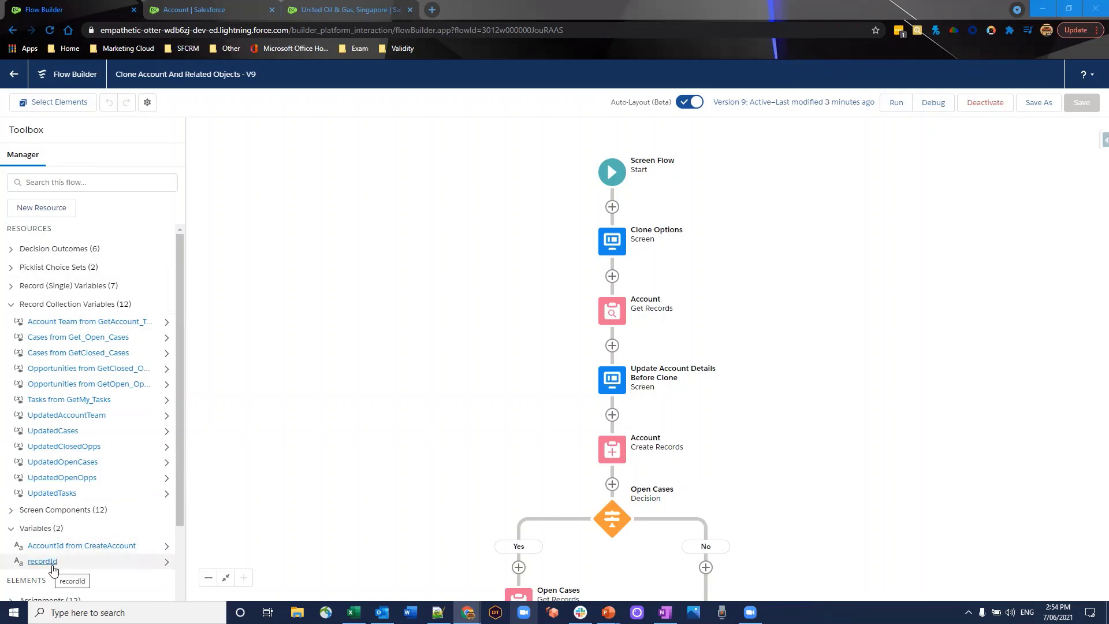
- Review the recordId variable and the Clone Options screen, closing both without changes
left_click(50, 568)
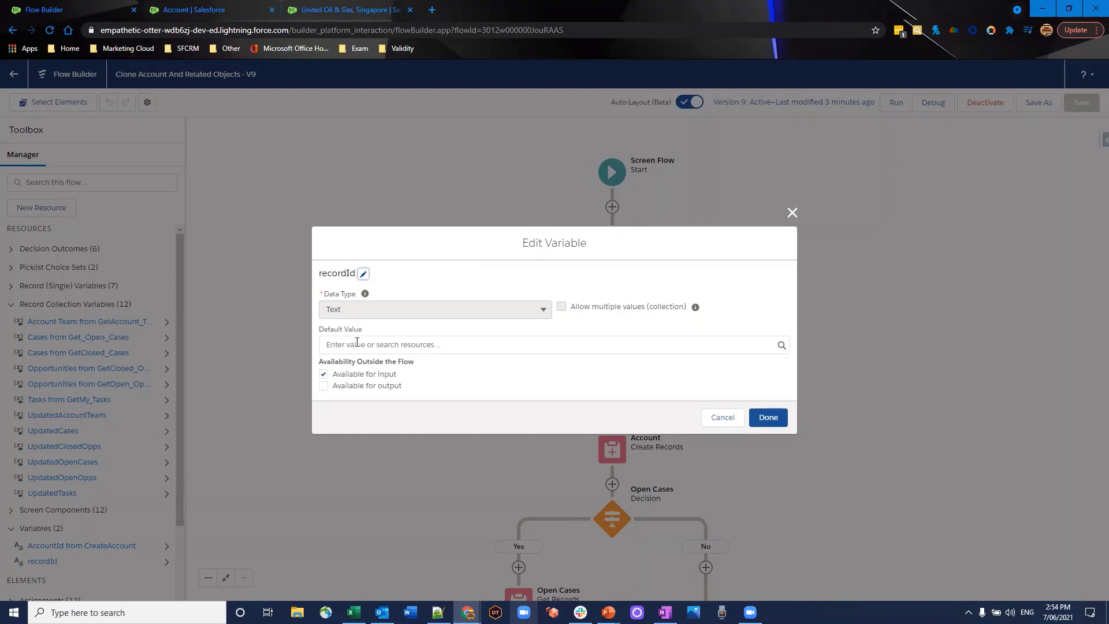
left_click(722, 418)
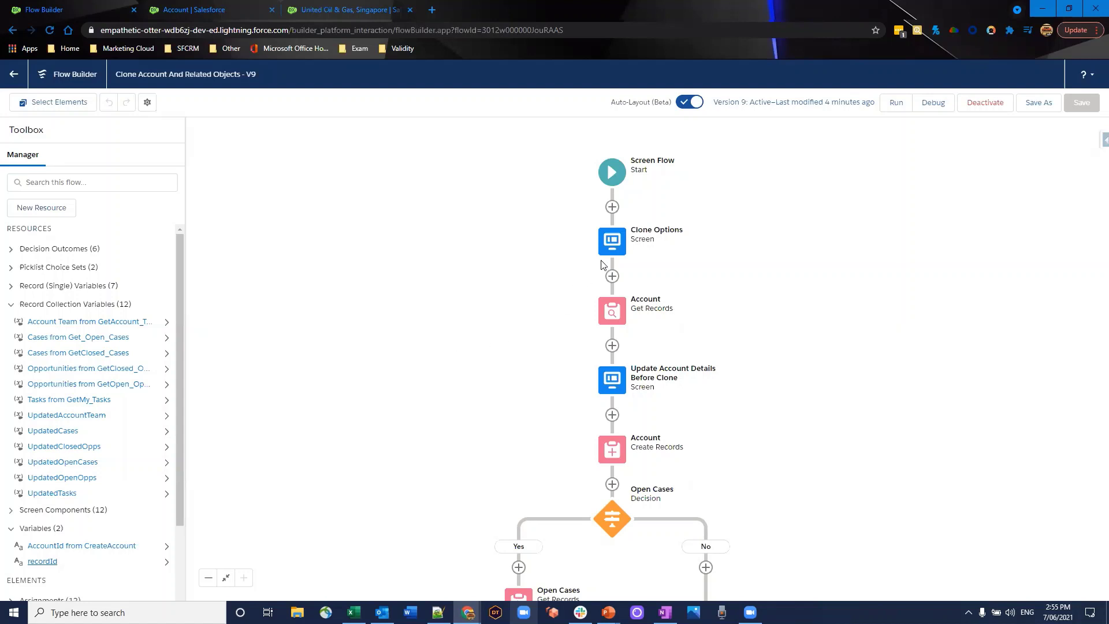
left_click(615, 254)
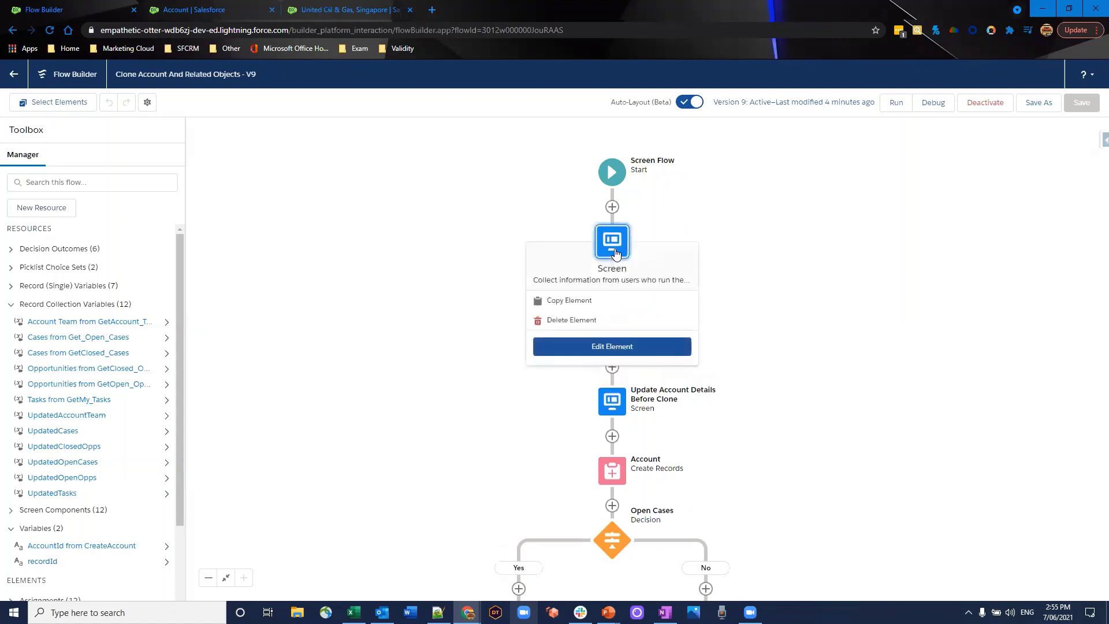
left_click(616, 345)
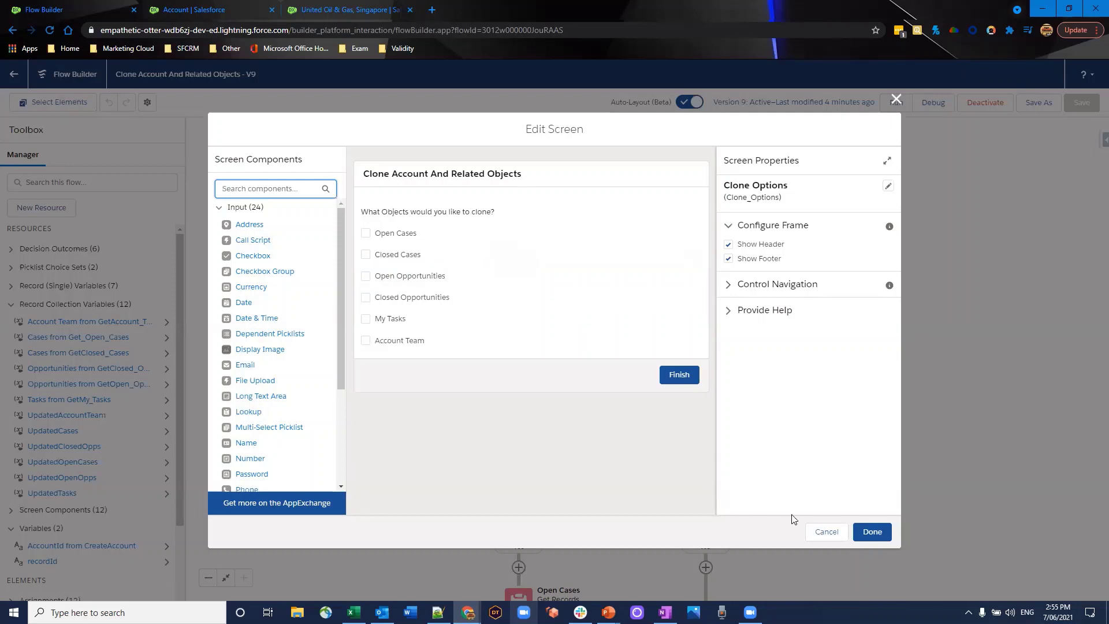
left_click(826, 532)
- Inspect the Account Get Records step's settings without changing them
left_click_drag(793, 404, 763, 287)
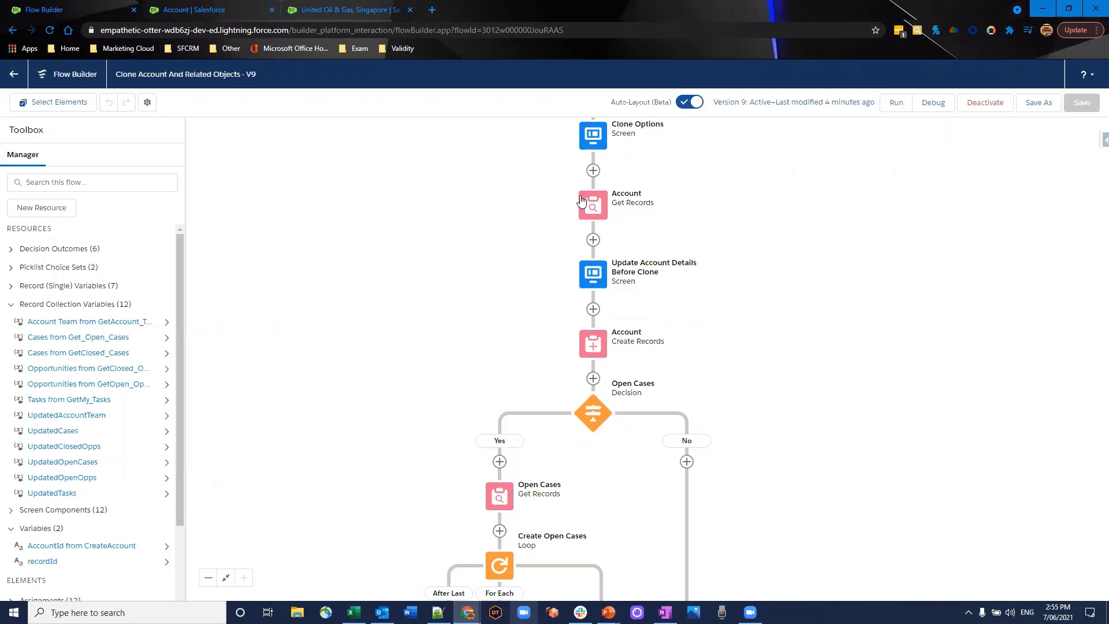
left_click(582, 201)
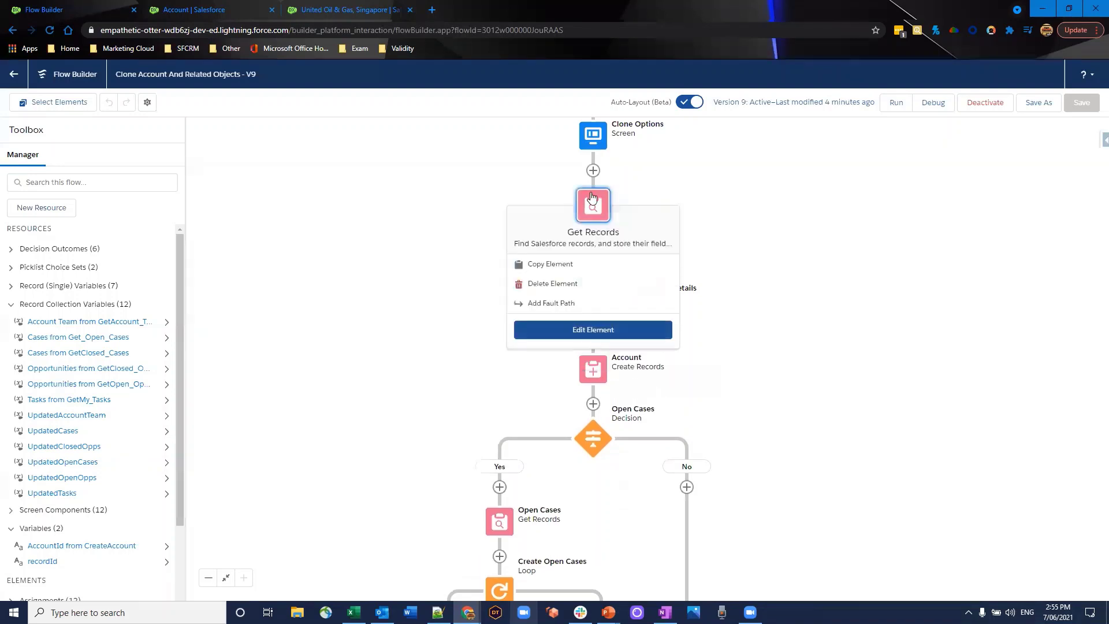
left_click(596, 334)
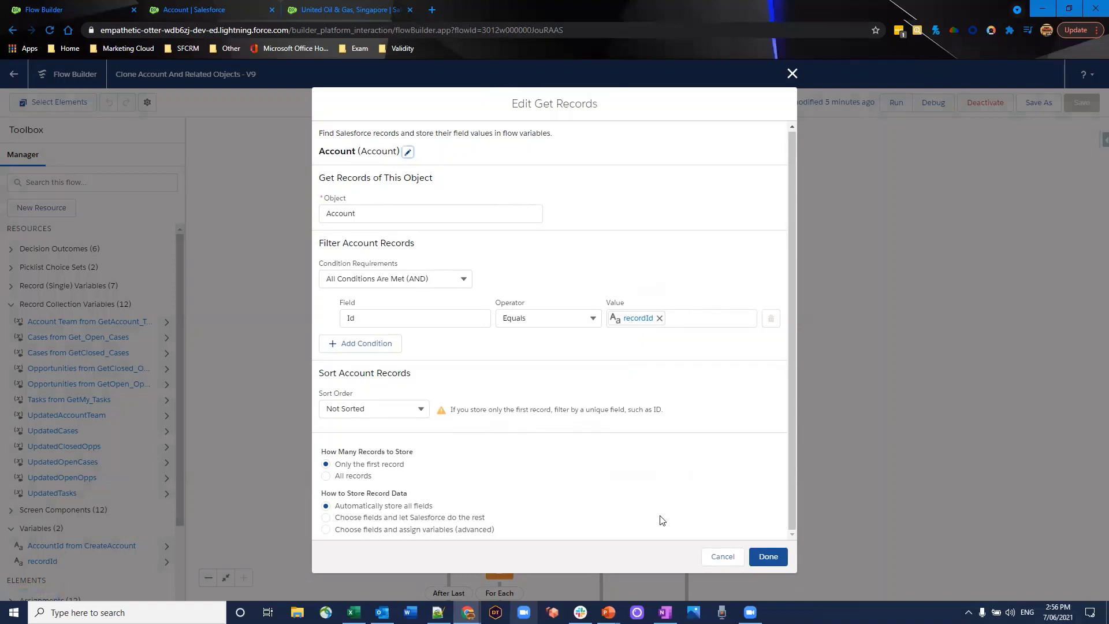
left_click(720, 557)
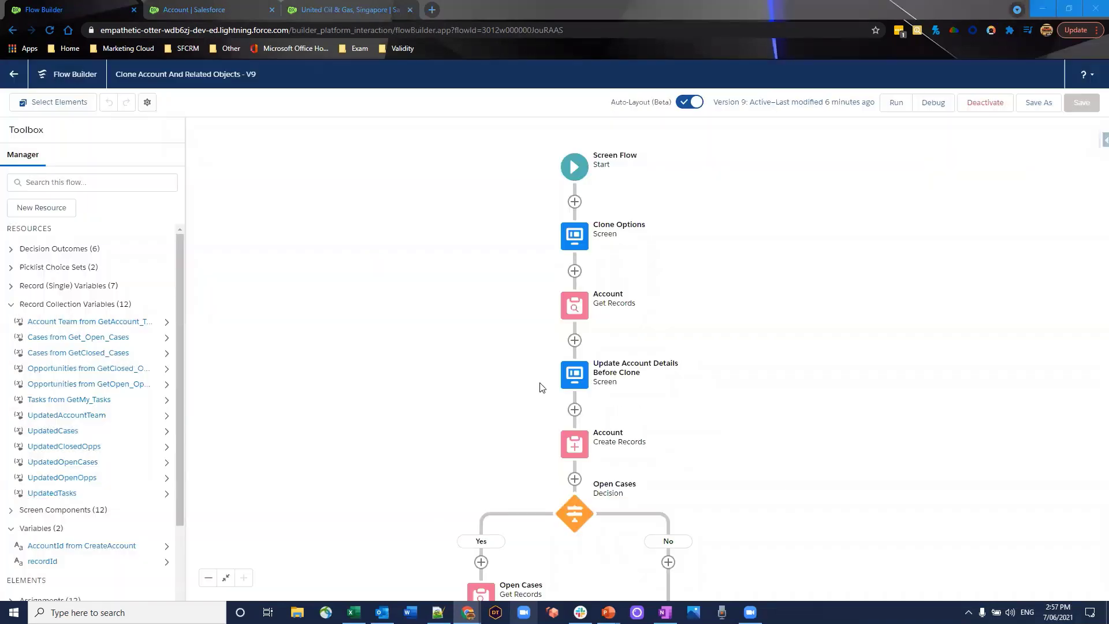
- Review the Update Account Details Before Clone screen's Account Name, Account Owner and Billing Address components
left_click(577, 384)
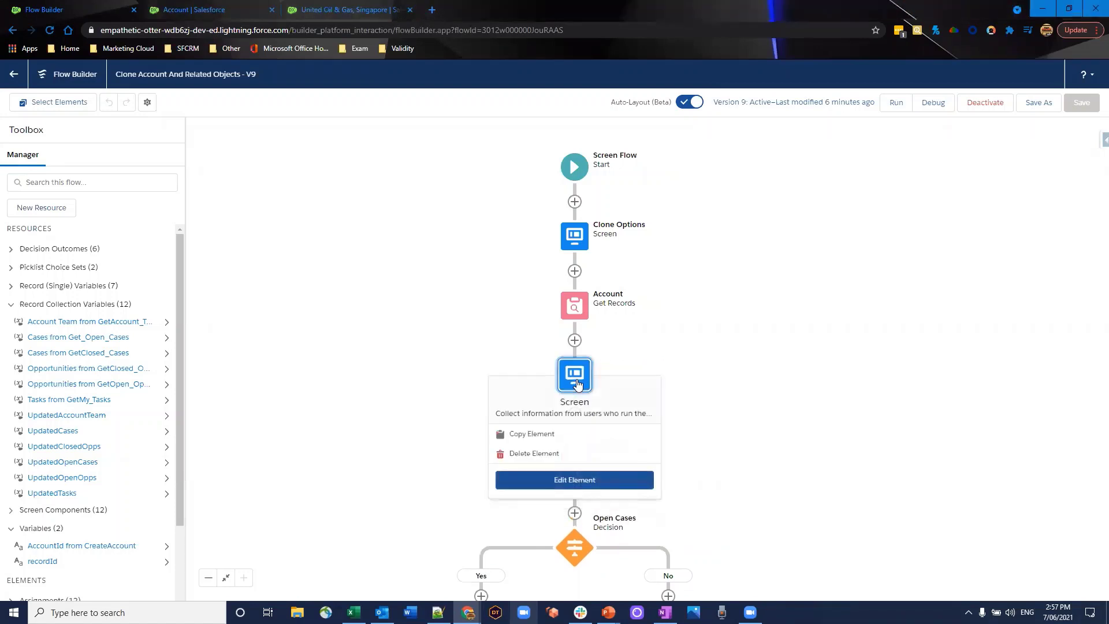
left_click(567, 483)
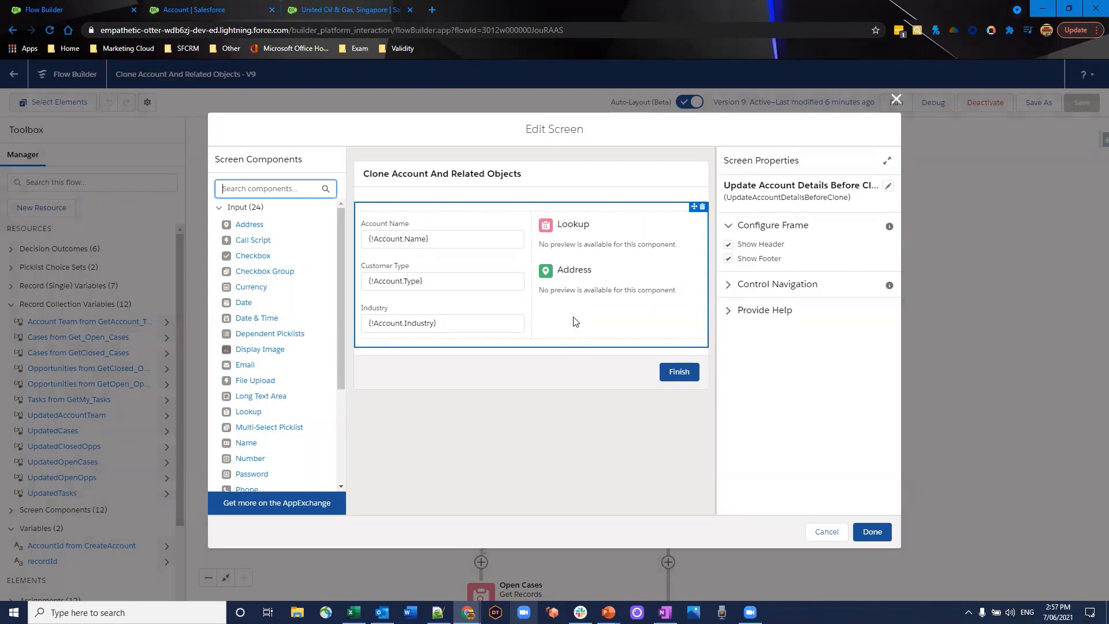
scroll(256, 319, "down", 3)
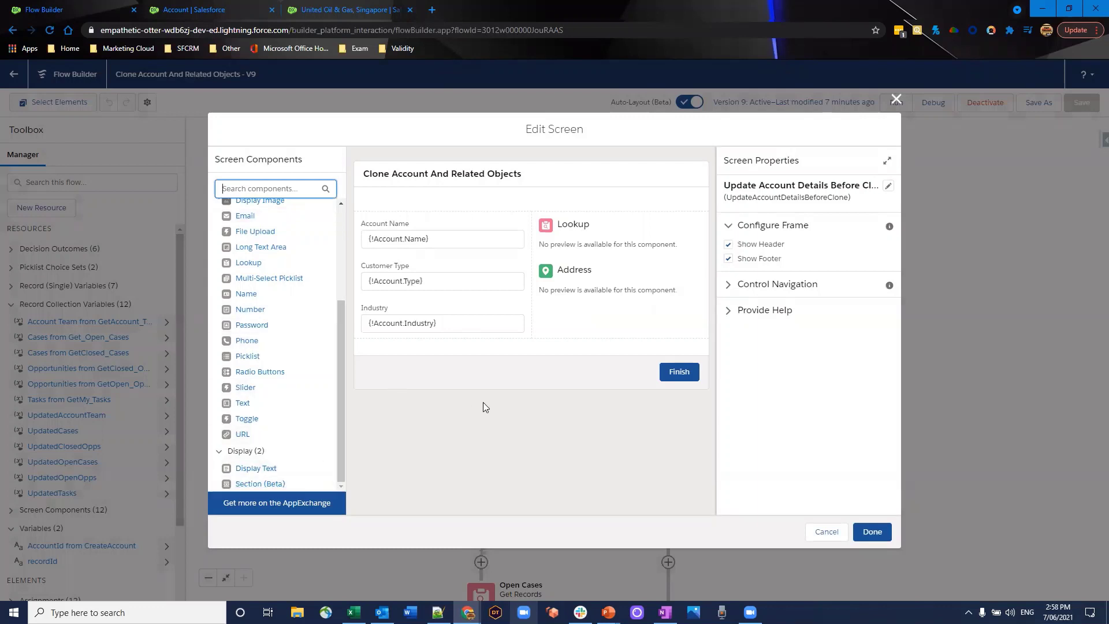
mouse_move(444, 232)
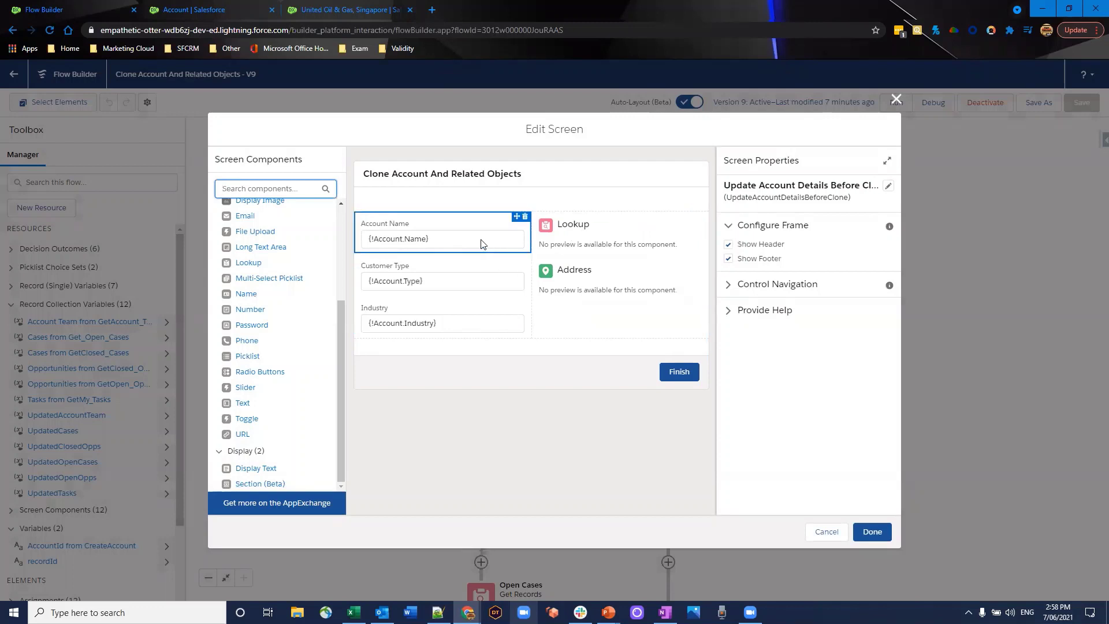
left_click(482, 244)
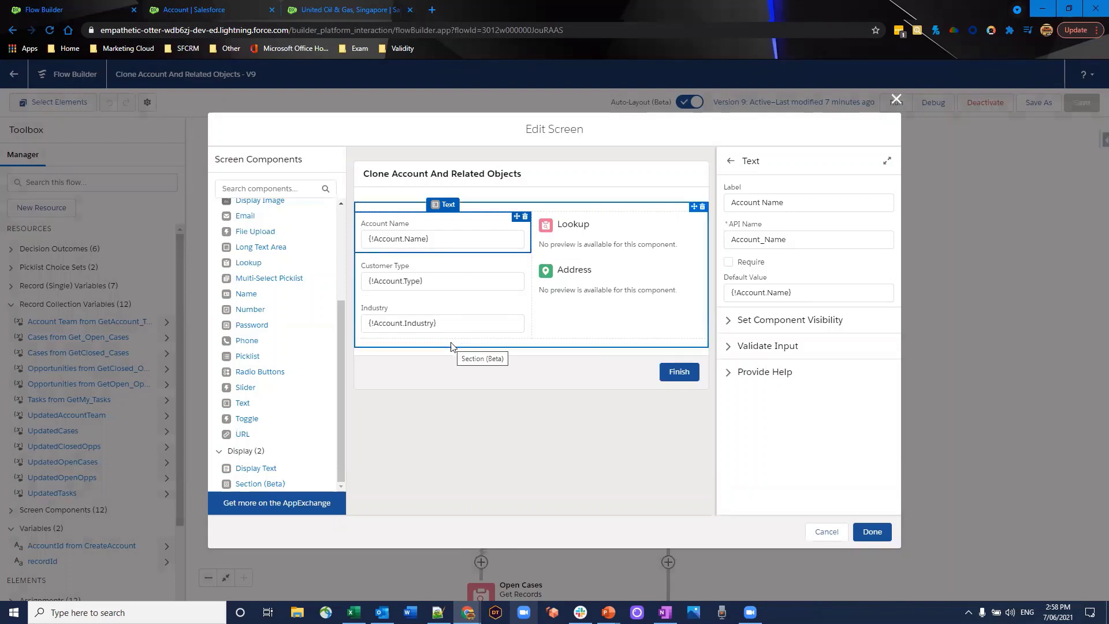
left_click(595, 233)
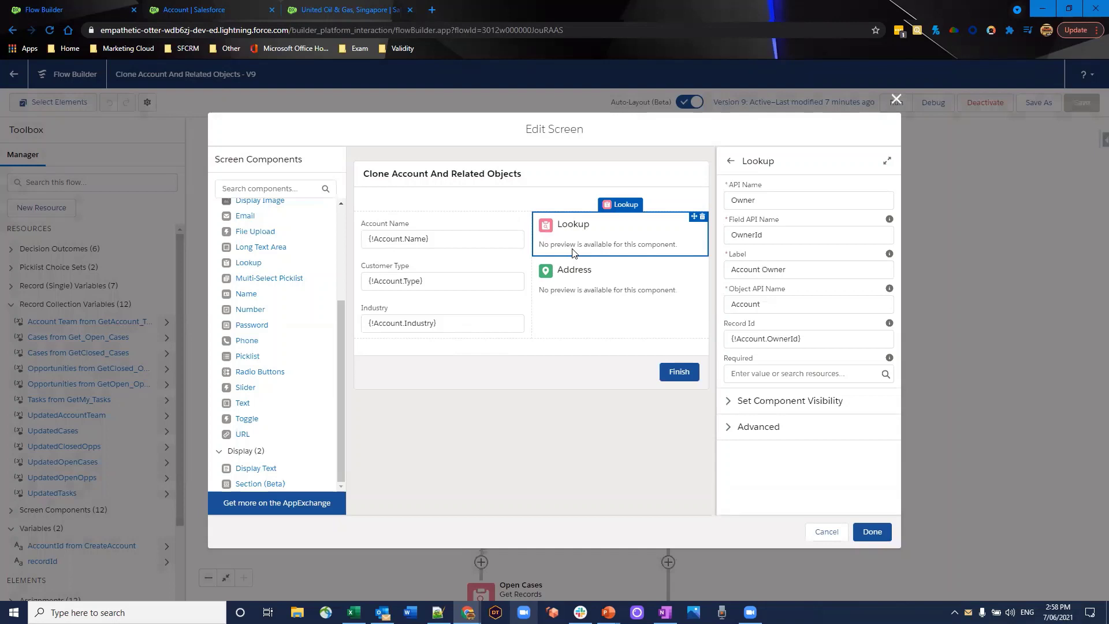
left_click(575, 275)
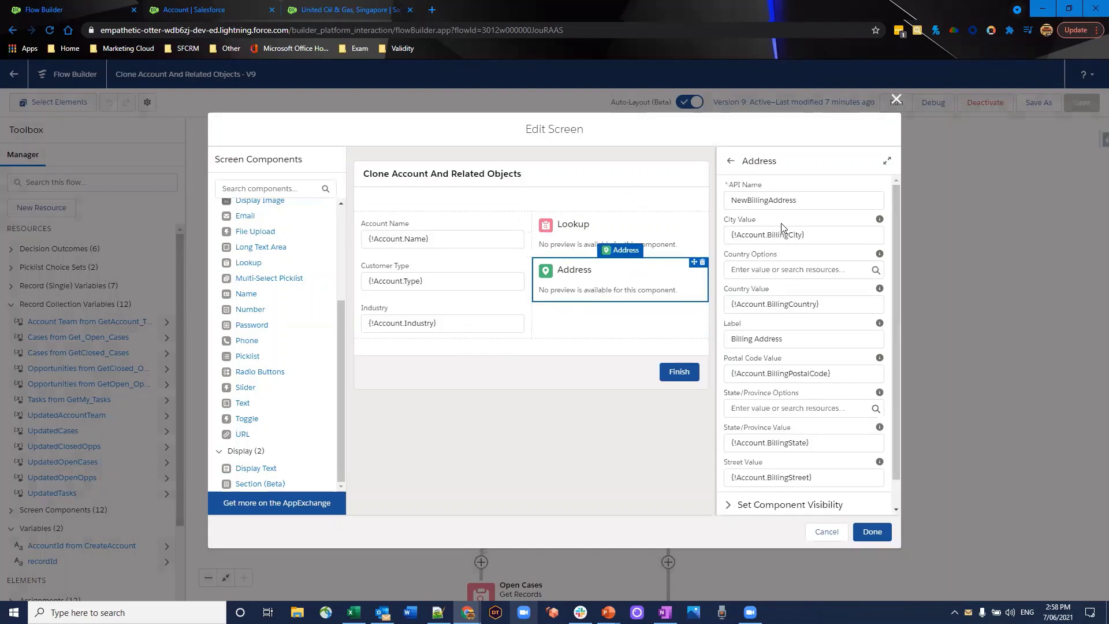
scroll(815, 263, "down", 1)
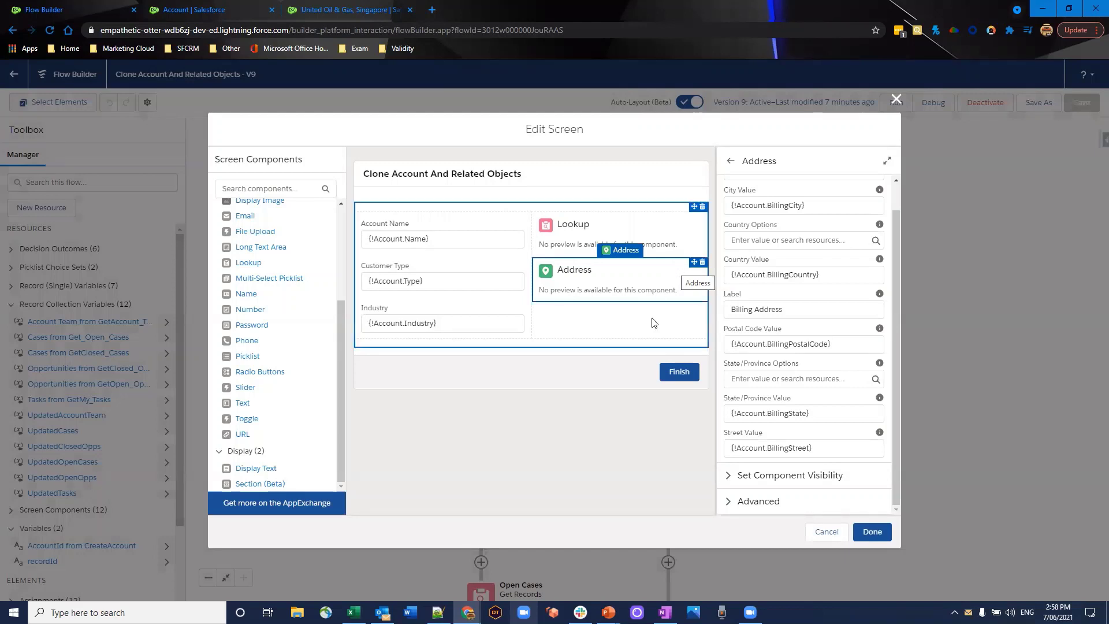
- Accept the clone screen and review the Account Create Records step's billing field mappings
left_click(883, 538)
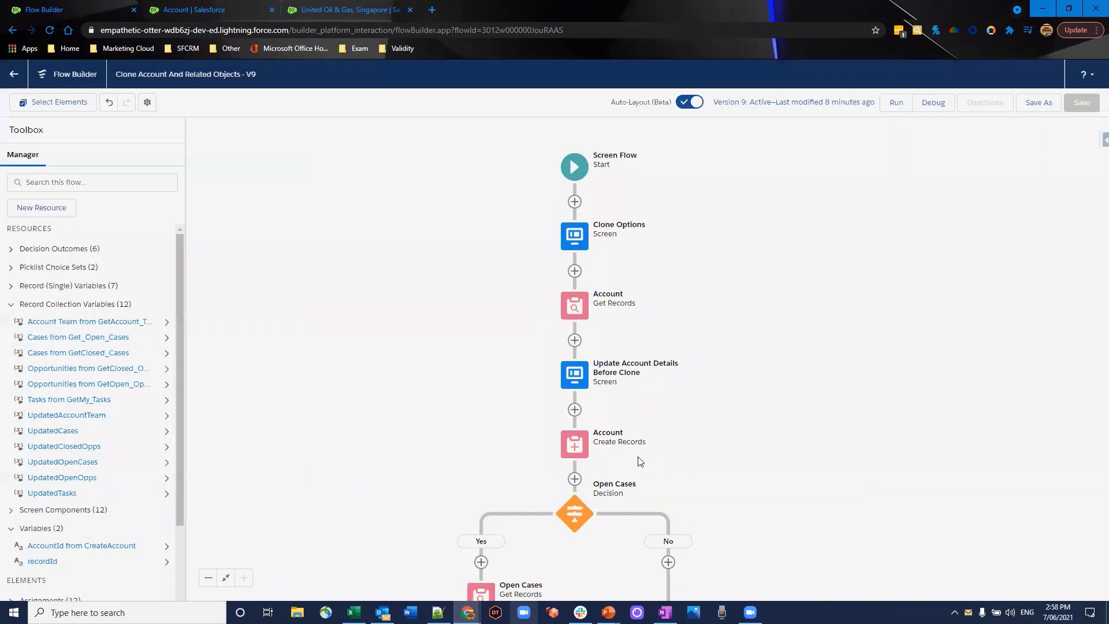
scroll(607, 376, "down", 3)
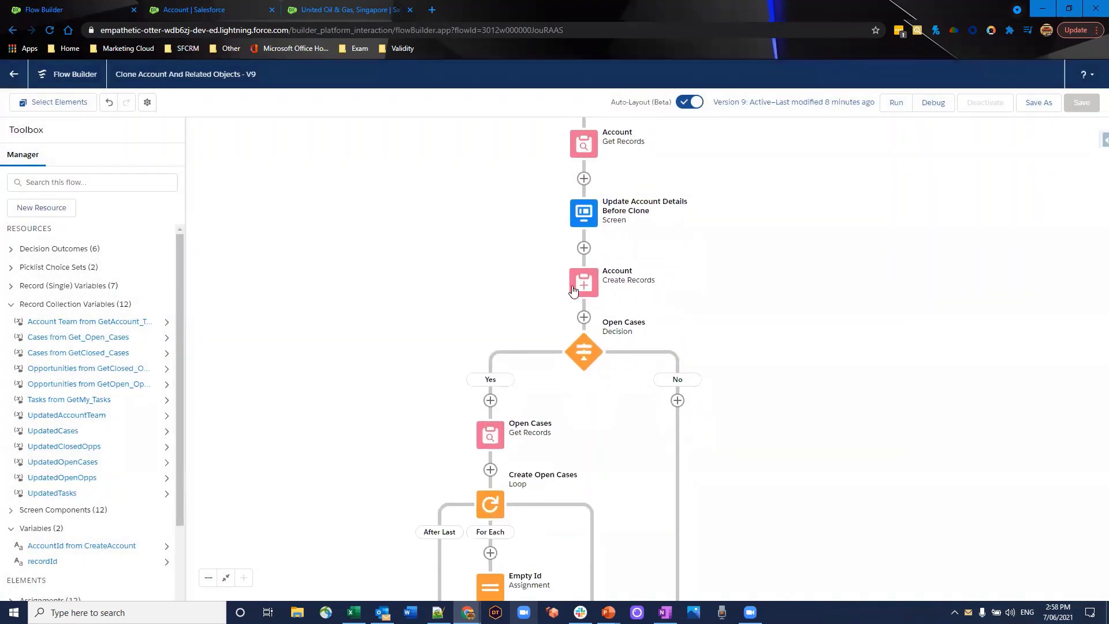
left_click(573, 291)
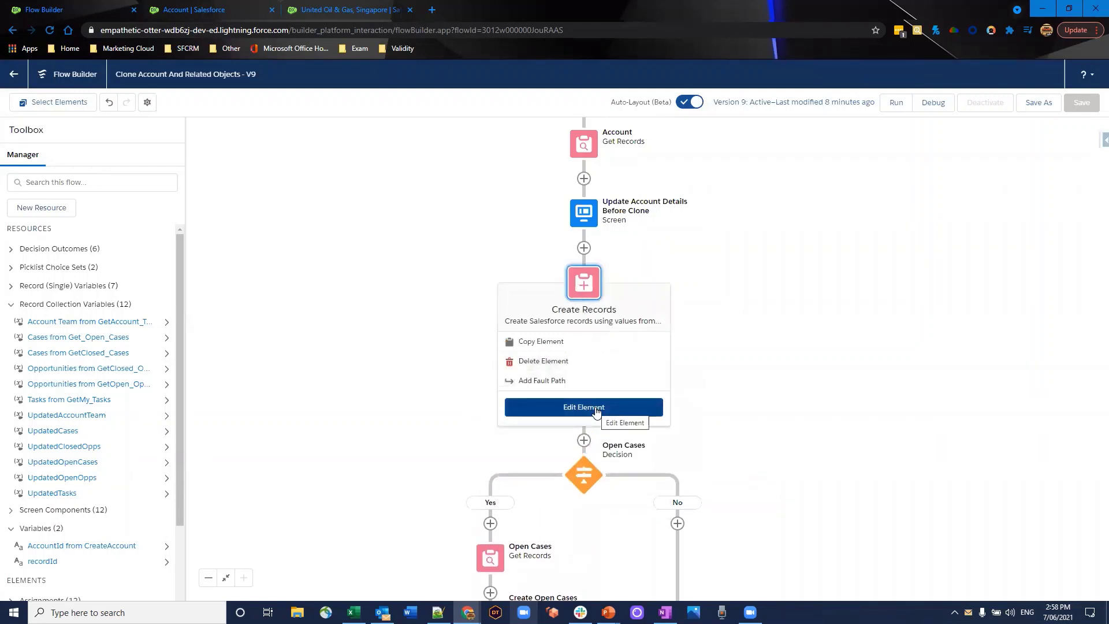
left_click(596, 409)
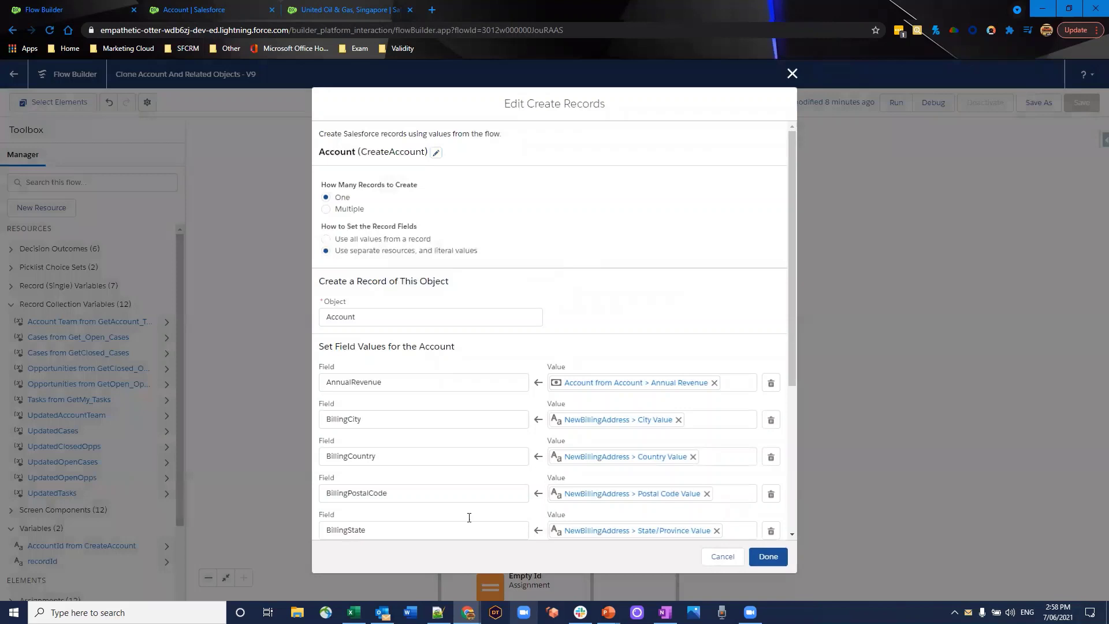
scroll(607, 236, "down", 3)
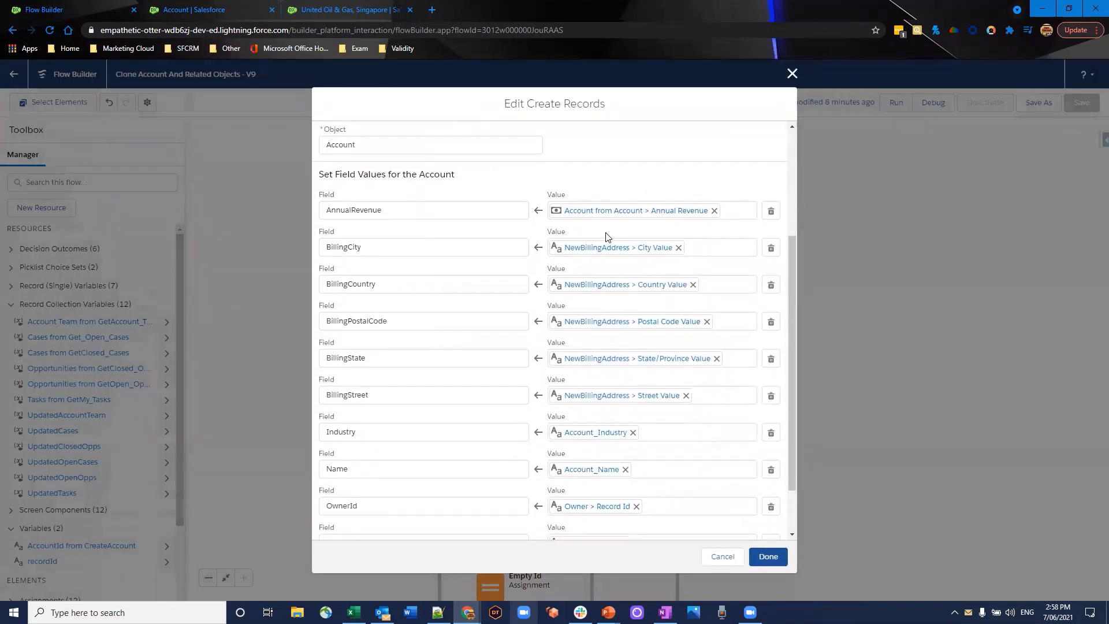
scroll(604, 228, "down", 1)
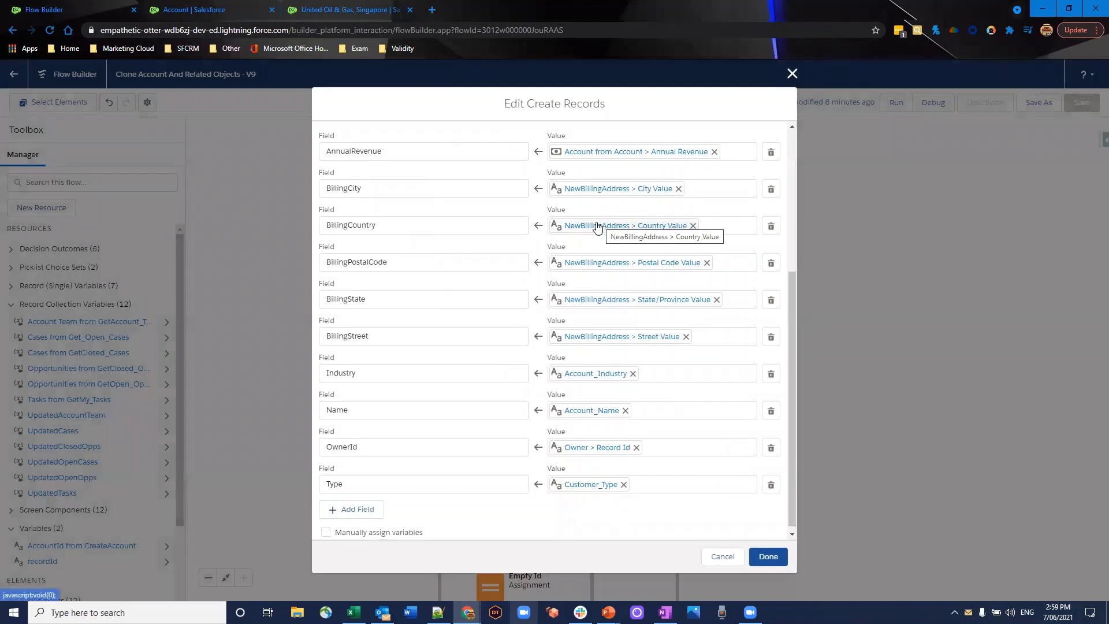
scroll(581, 230, "up", 1)
scroll(360, 179, "down", 1)
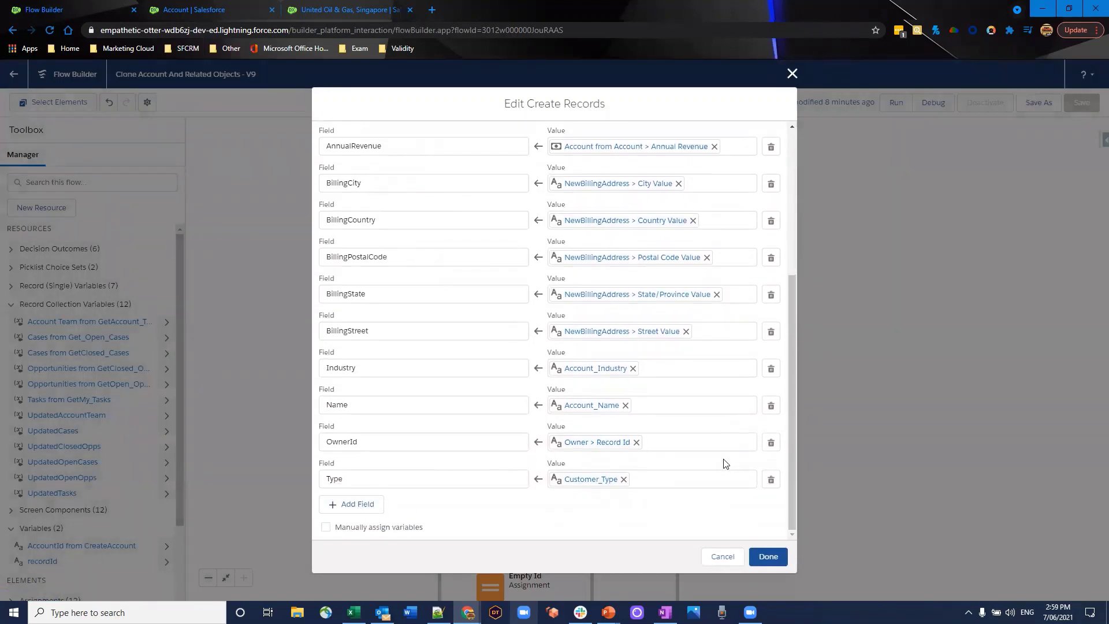
scroll(721, 384, "up", 1)
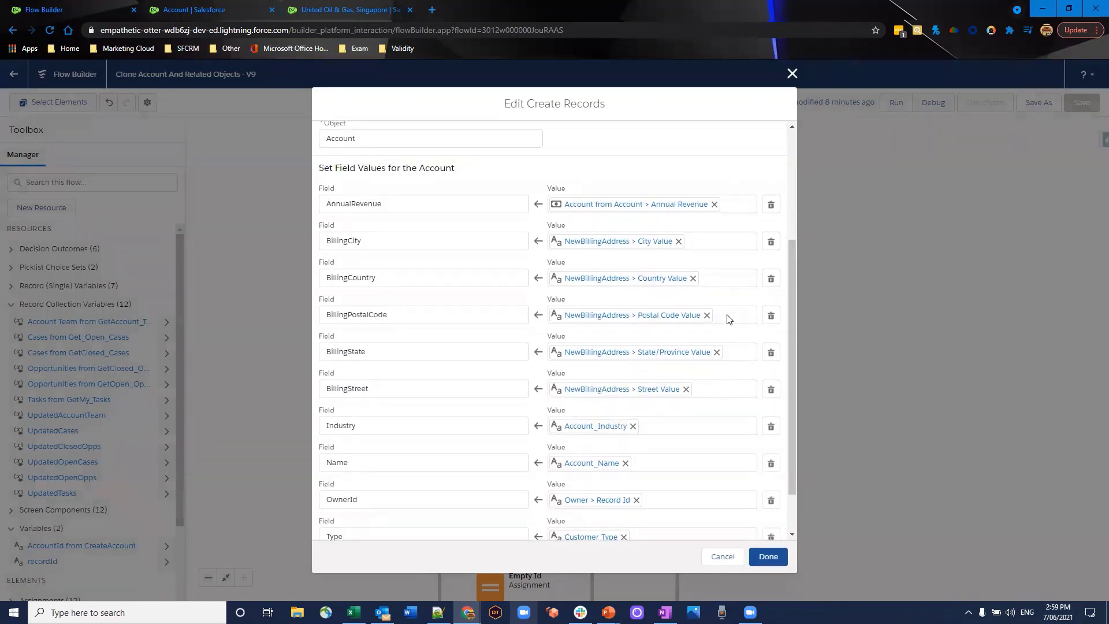
- Map BillingCity to {!NewBillingAddress.city} and save the Create Records step
left_click(679, 242)
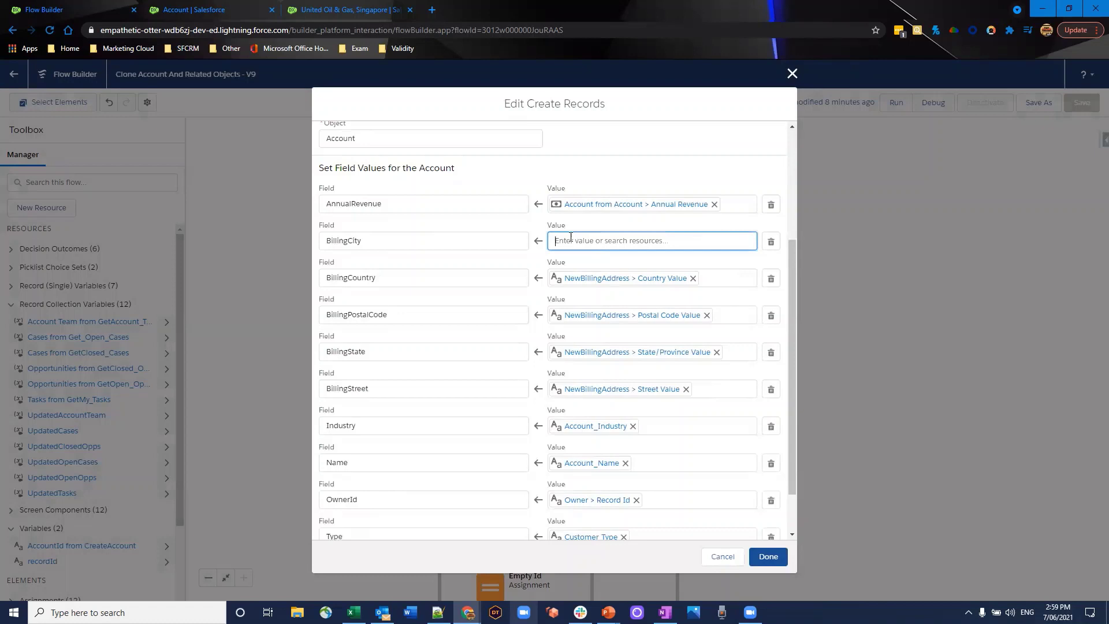
left_click(571, 239)
scroll(656, 347, "down", 5)
scroll(660, 367, "down", 5)
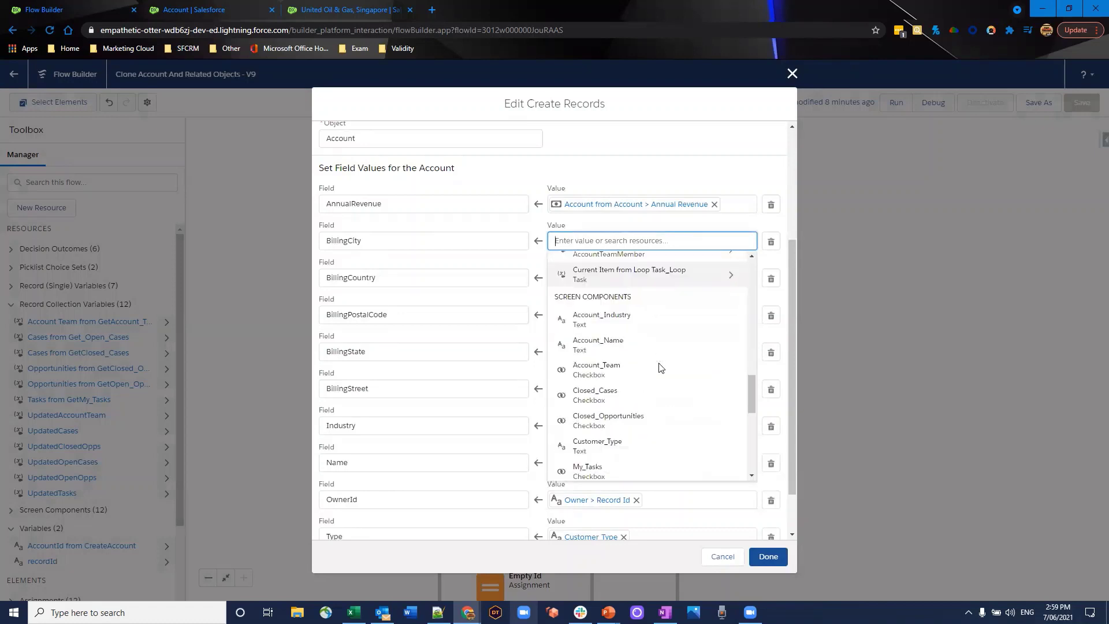
scroll(661, 367, "down", 3)
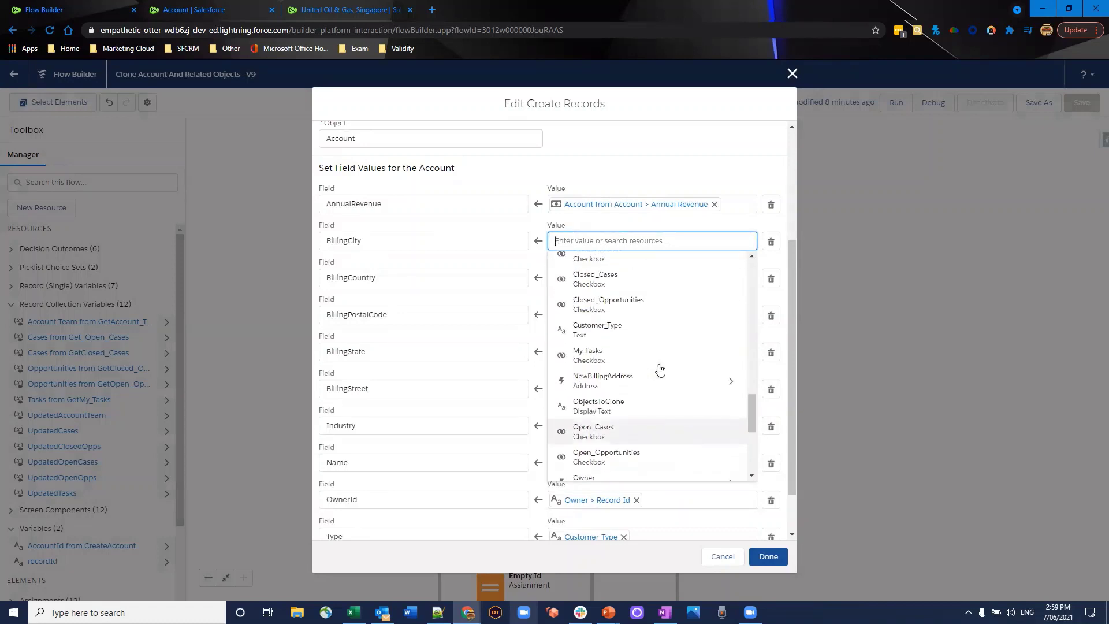
left_click(659, 379)
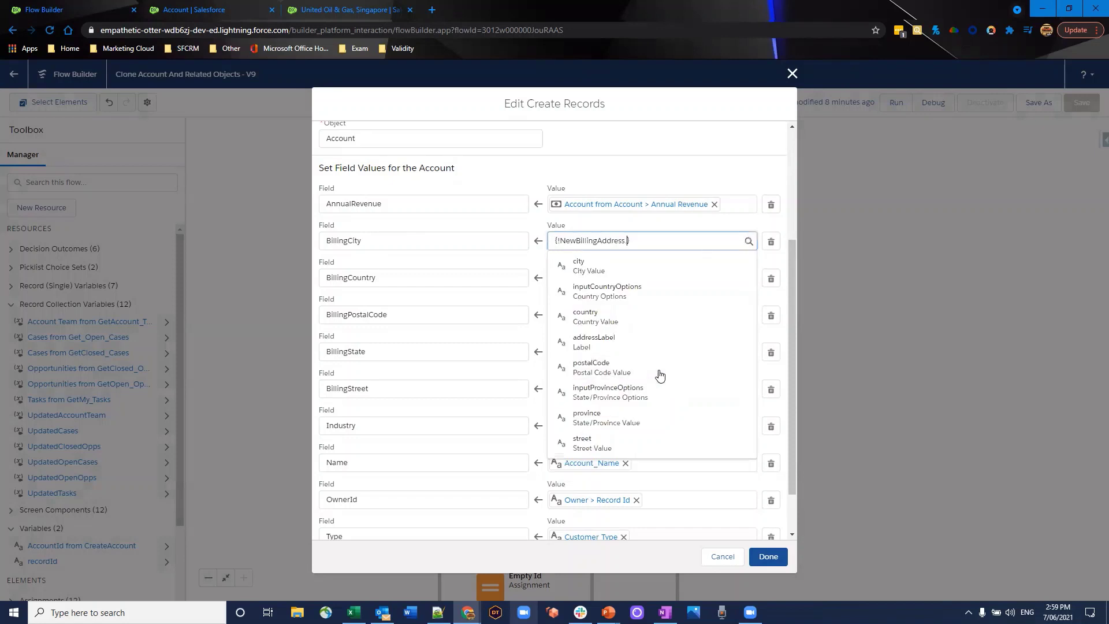
left_click(674, 267)
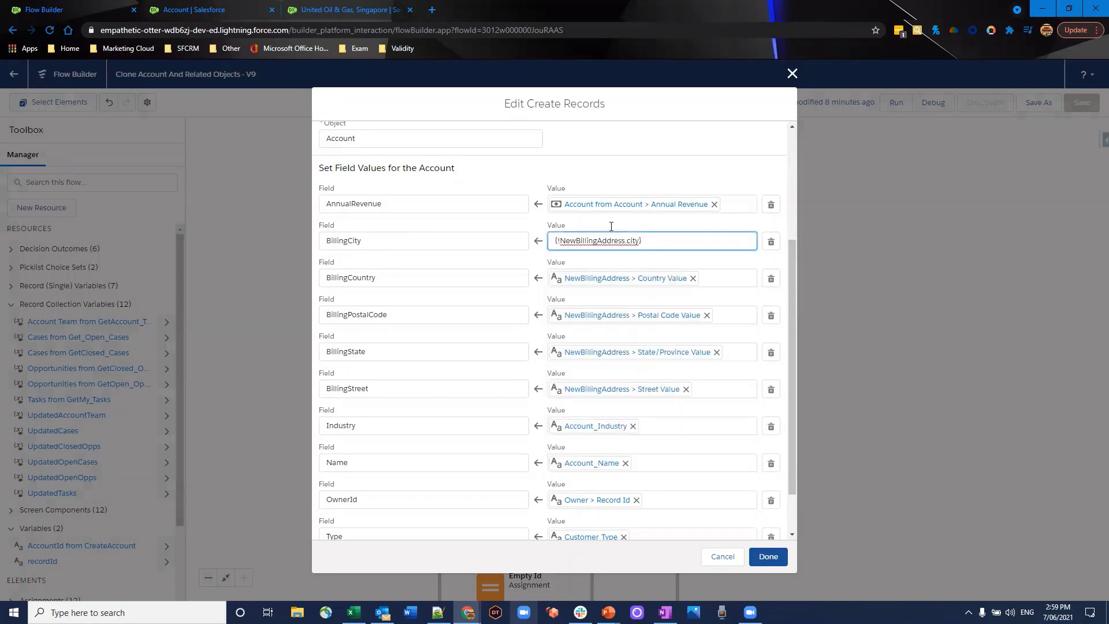
left_click(542, 264)
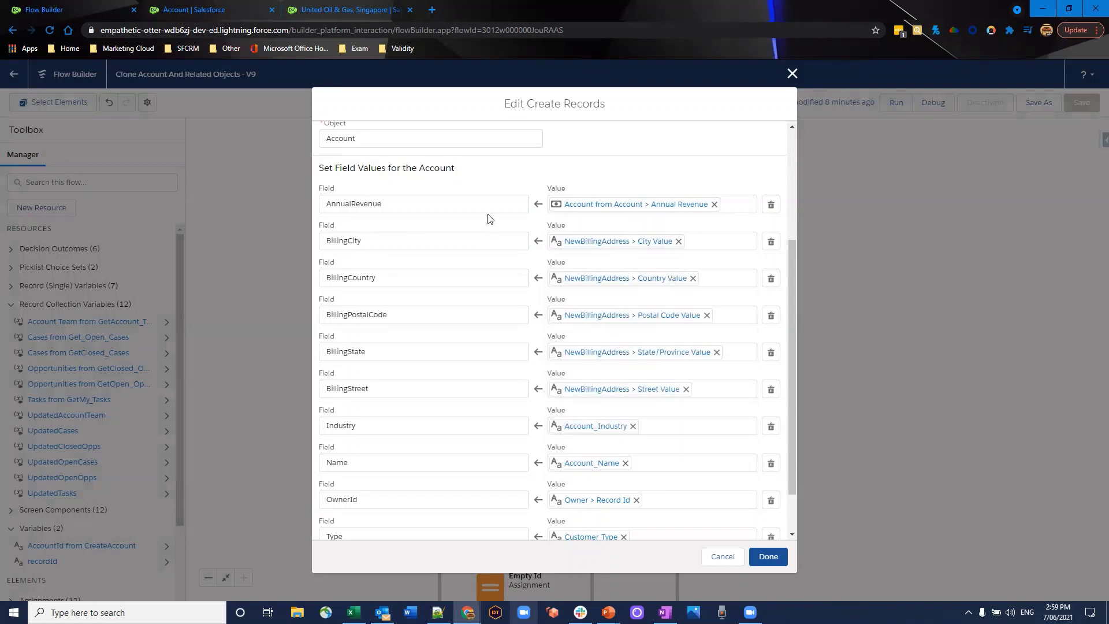
left_click(769, 556)
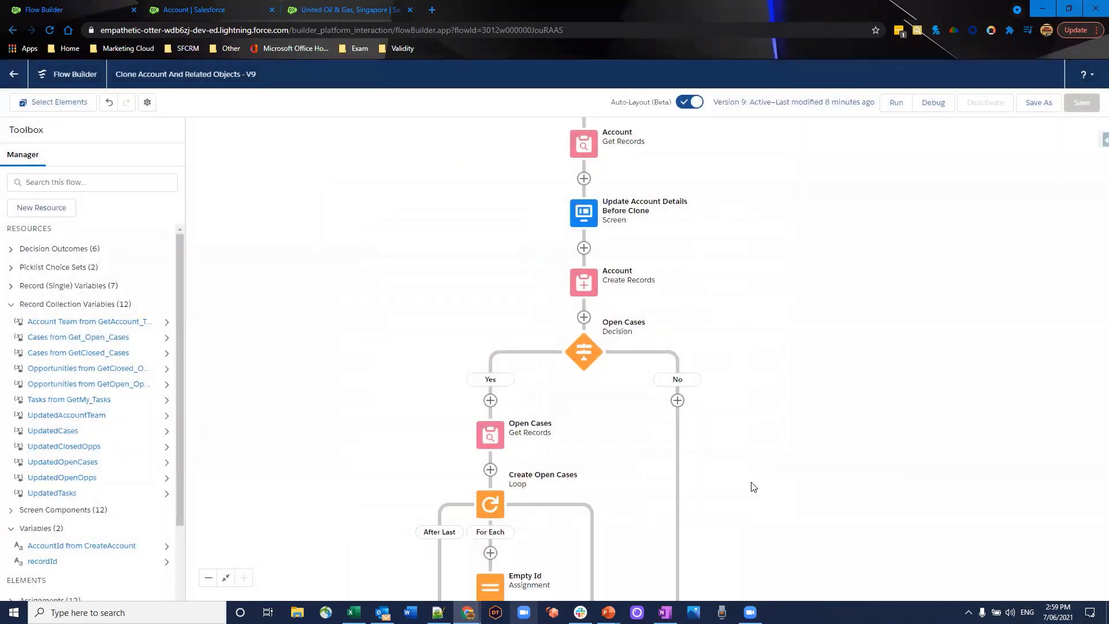
left_click_drag(751, 489, 754, 361)
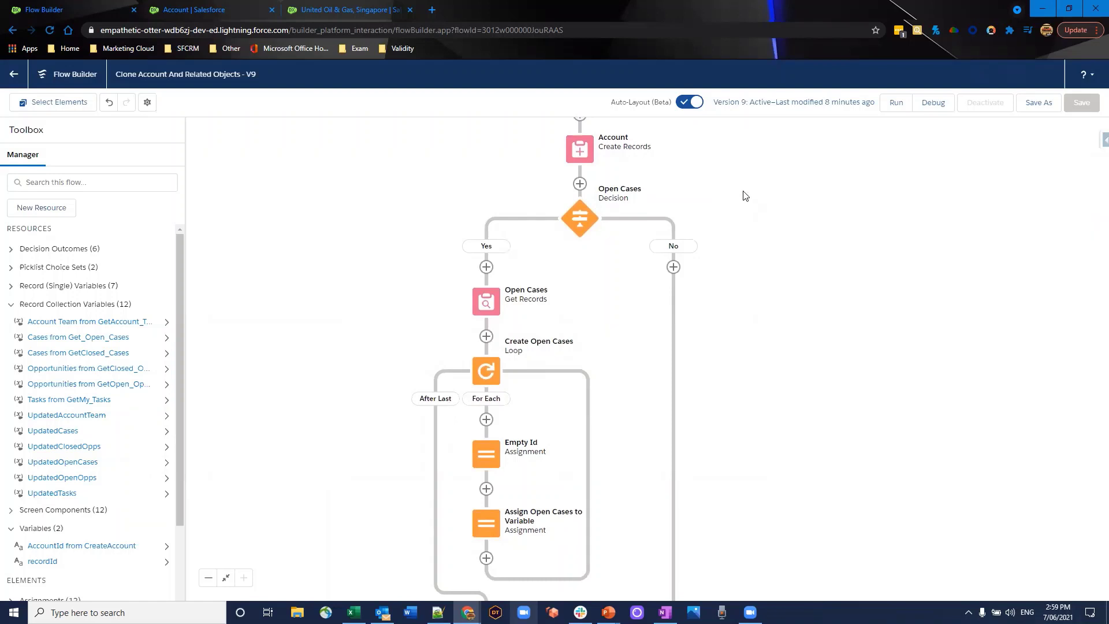
left_click(580, 224)
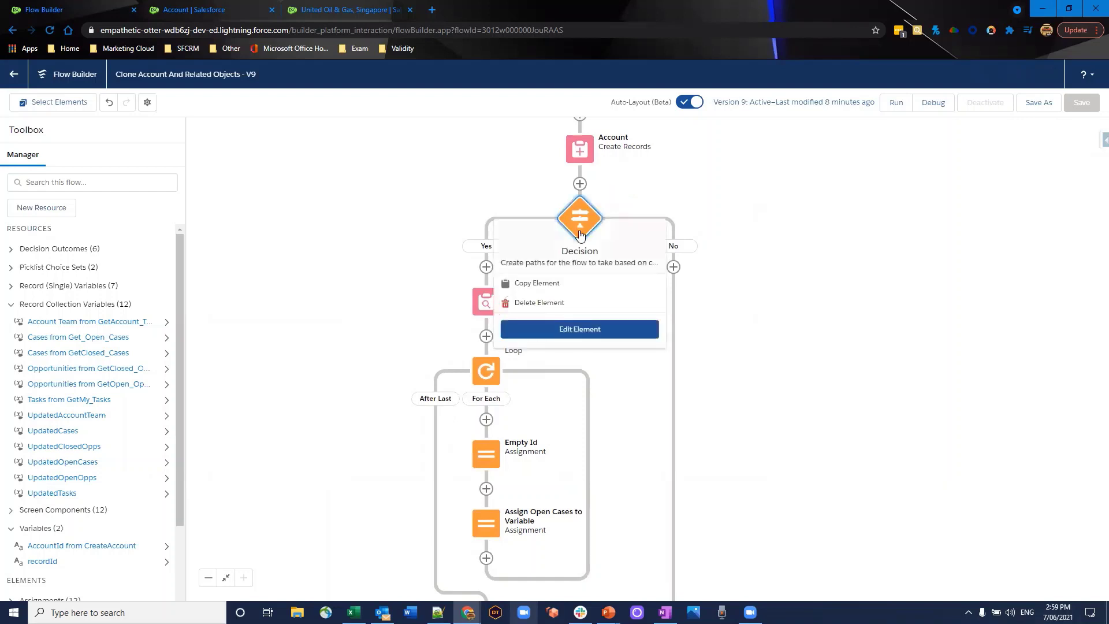
left_click(563, 333)
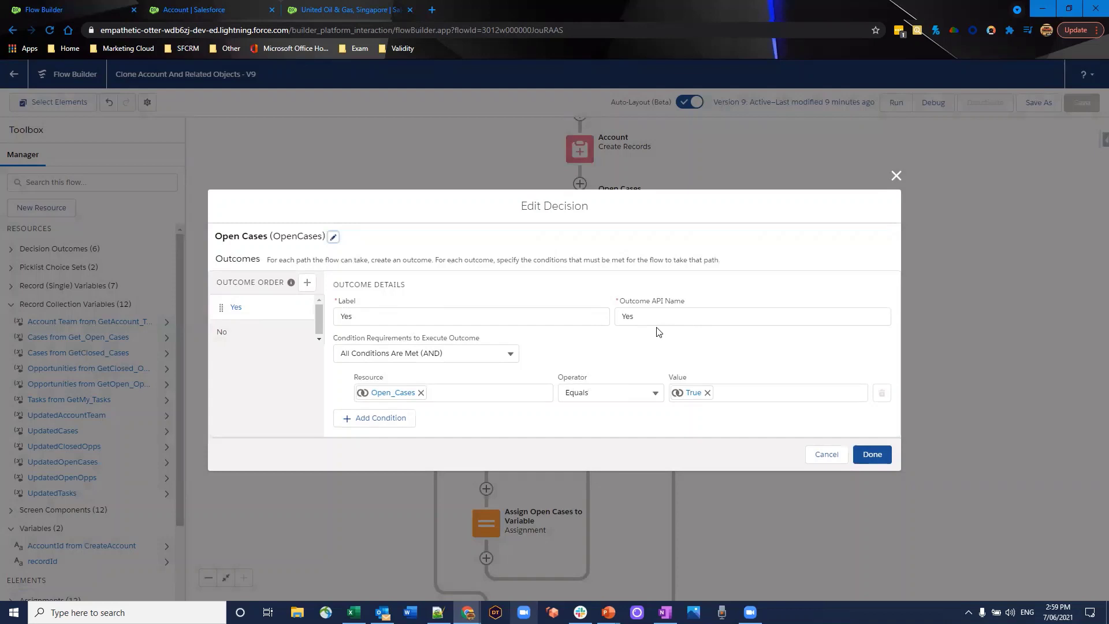
left_click(873, 455)
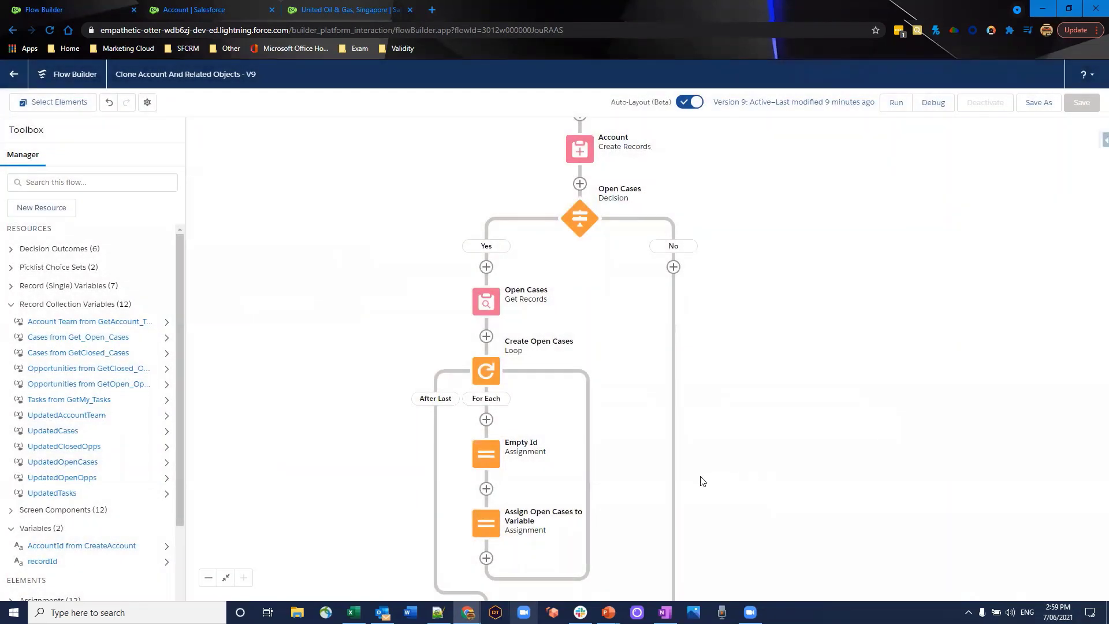
scroll(716, 405, "down", 3)
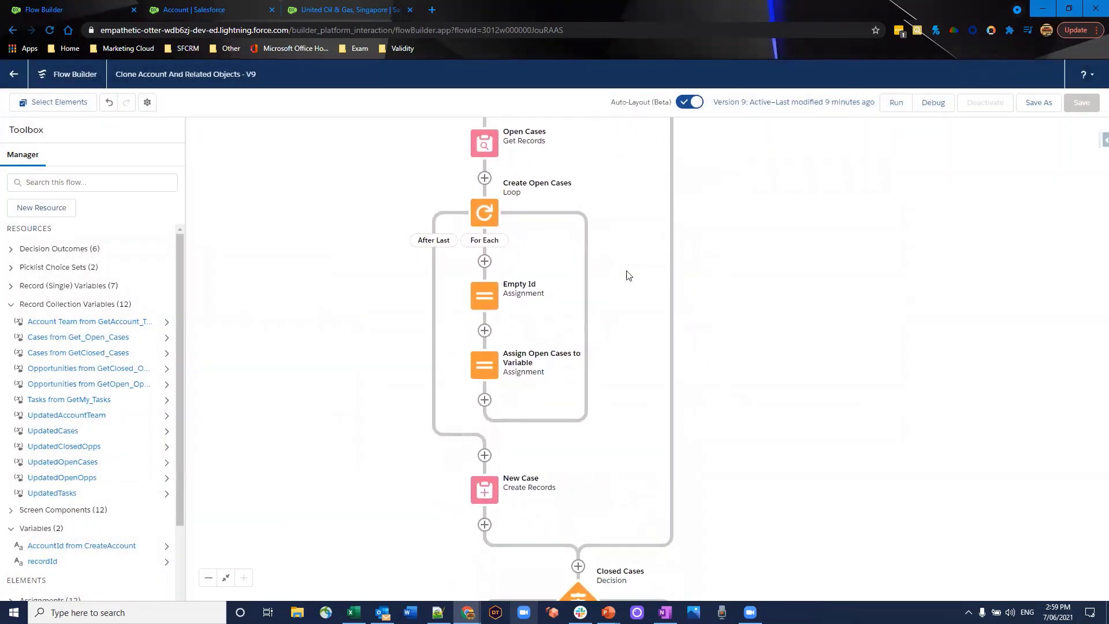
left_click(477, 303)
left_click(482, 400)
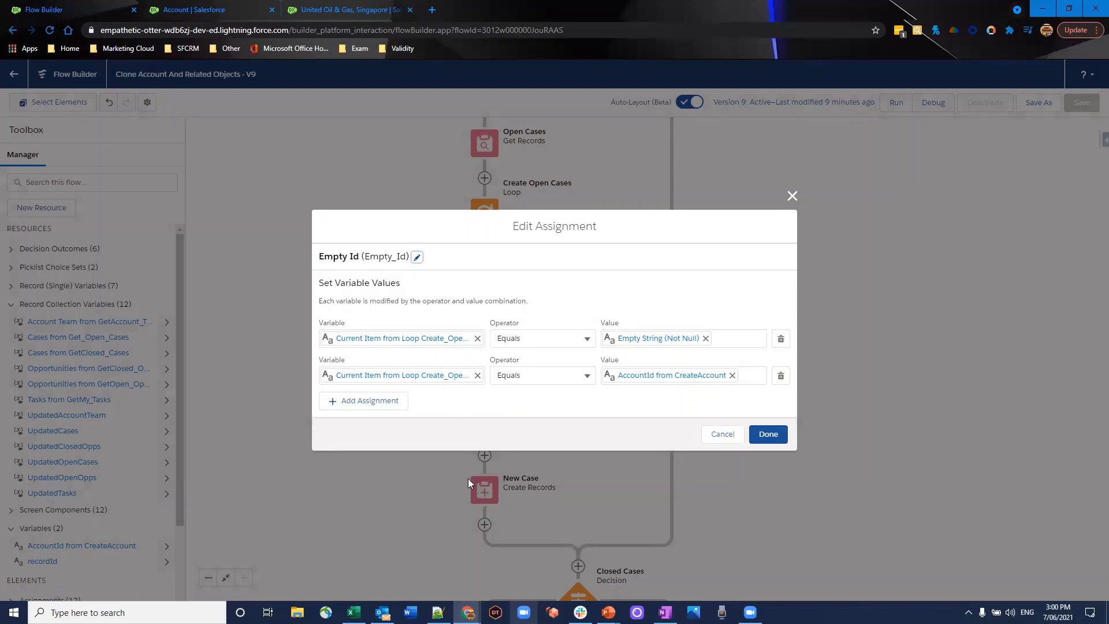
left_click(780, 434)
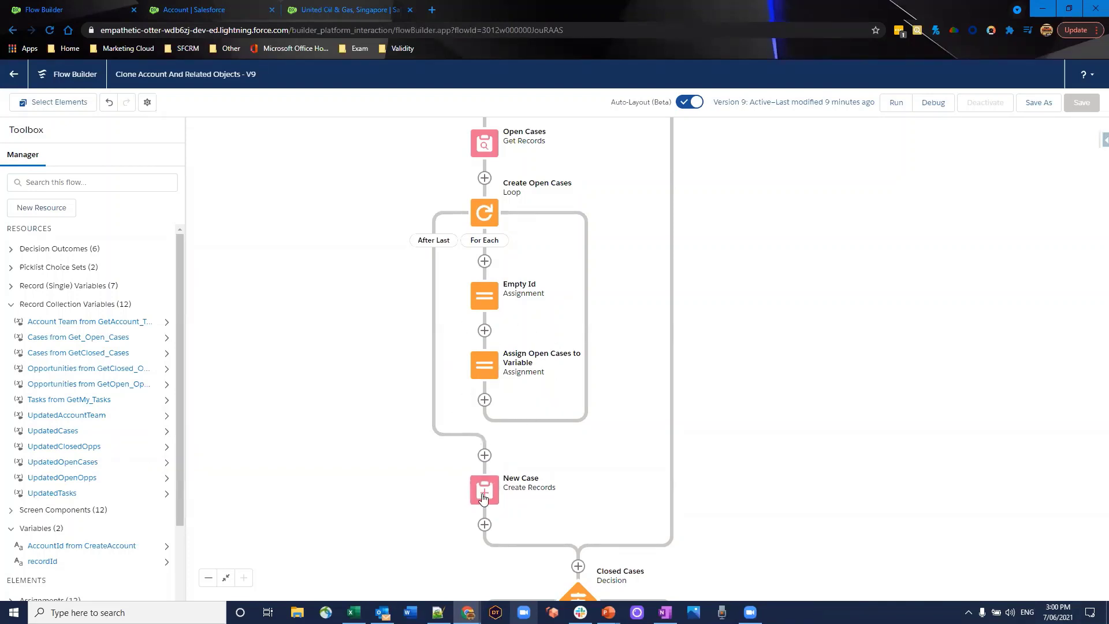
- Set the UpdatedOpenCases add value to the whole {!Create_Open_Cases} loop record and save
left_click(488, 375)
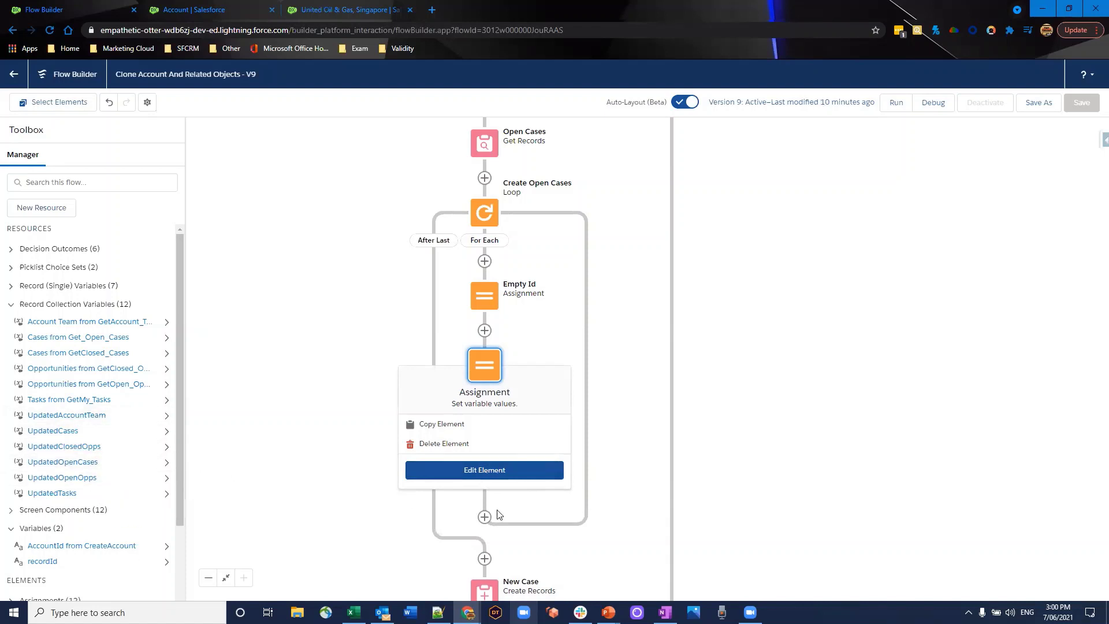
left_click(505, 482)
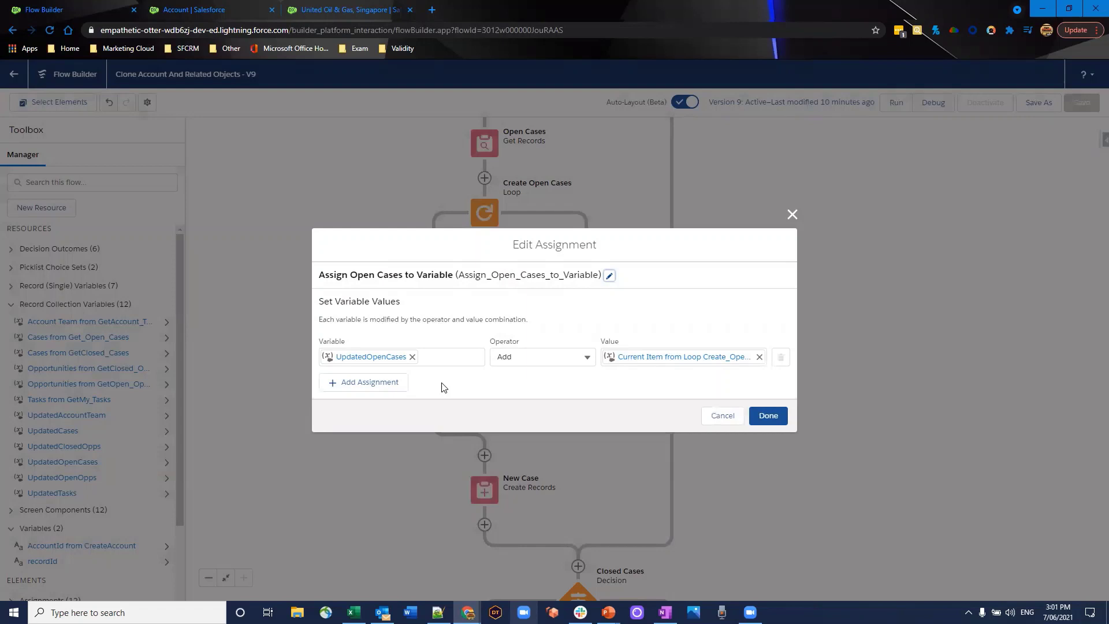
left_click(760, 358)
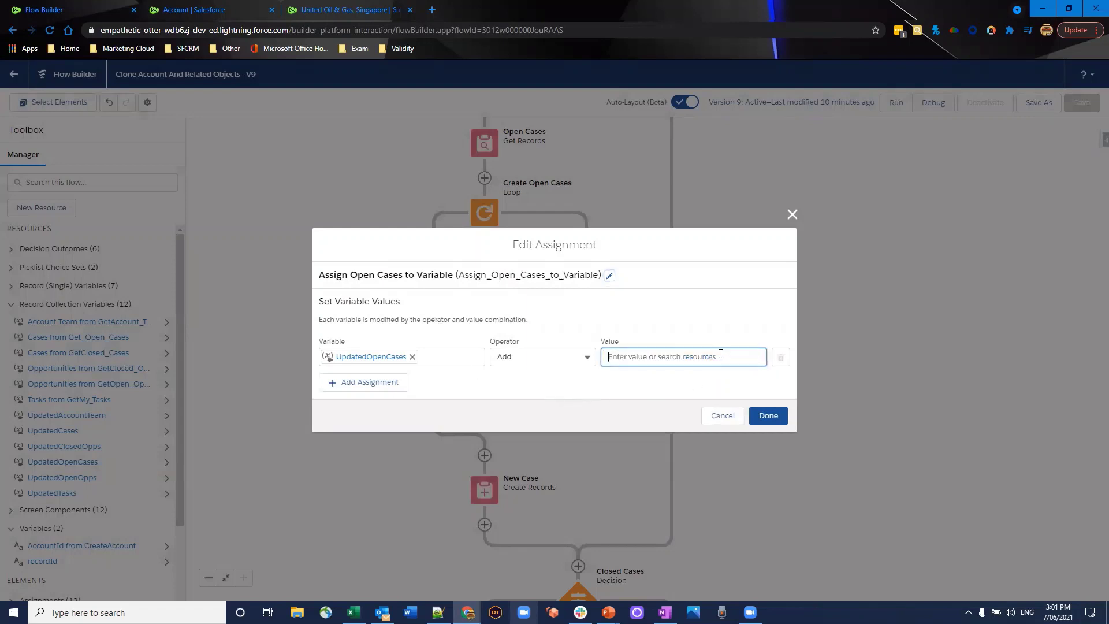
left_click(628, 356)
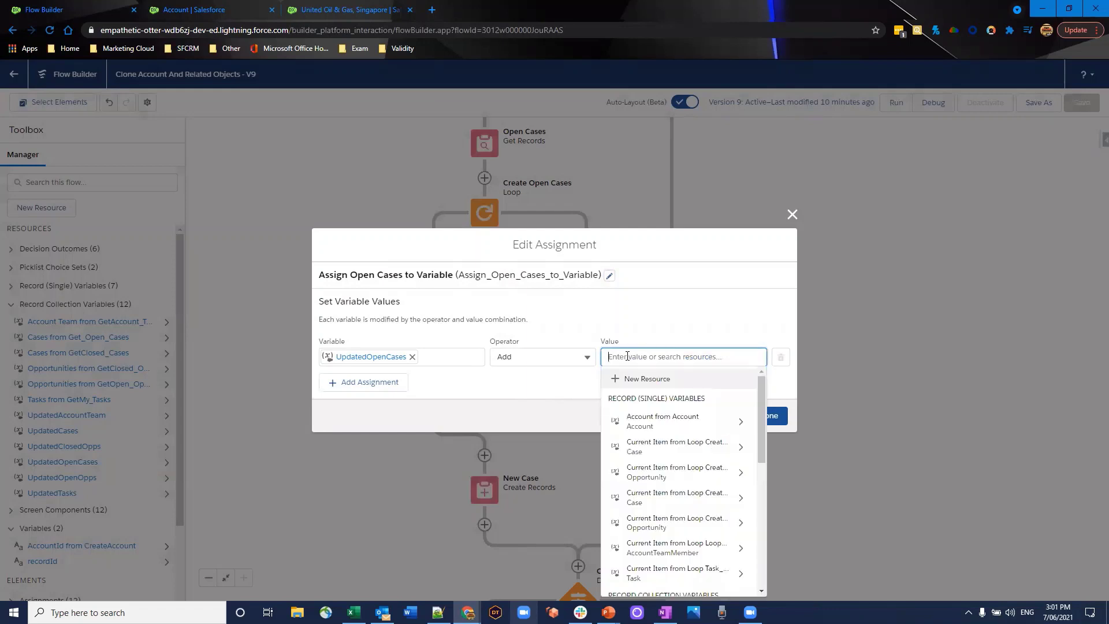
scroll(688, 435, "down", 1)
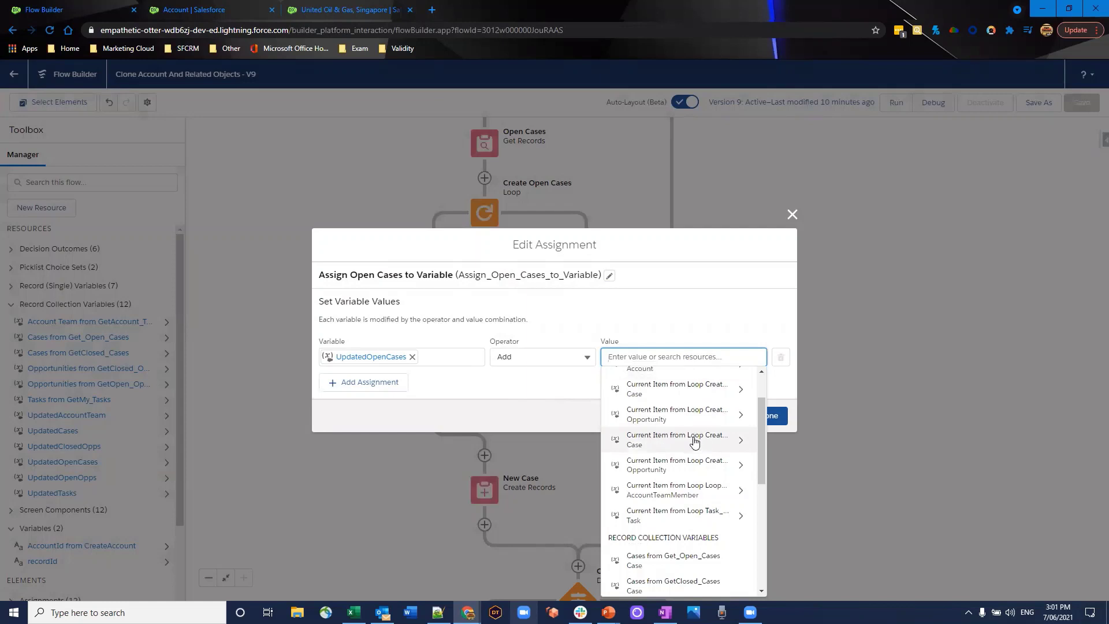
left_click(694, 443)
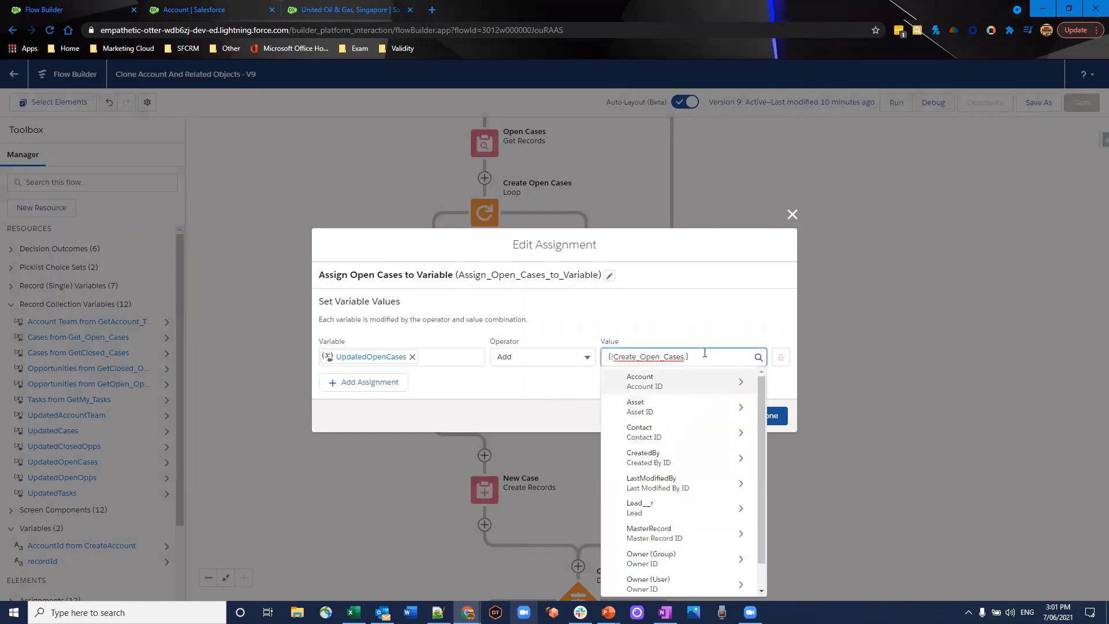
key("BackSpace")
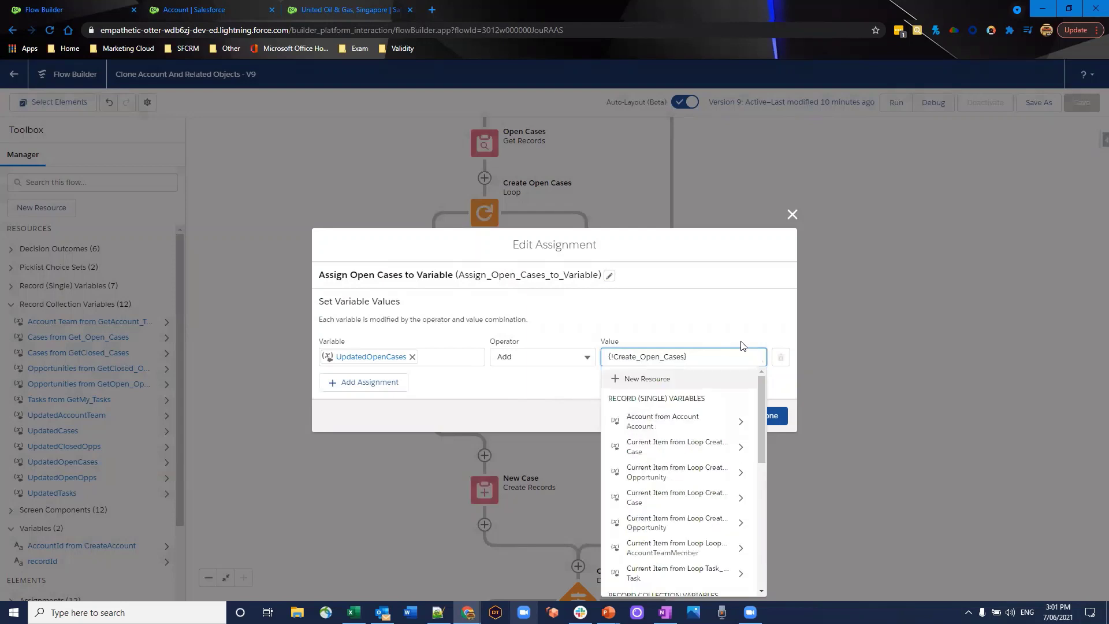
left_click(716, 310)
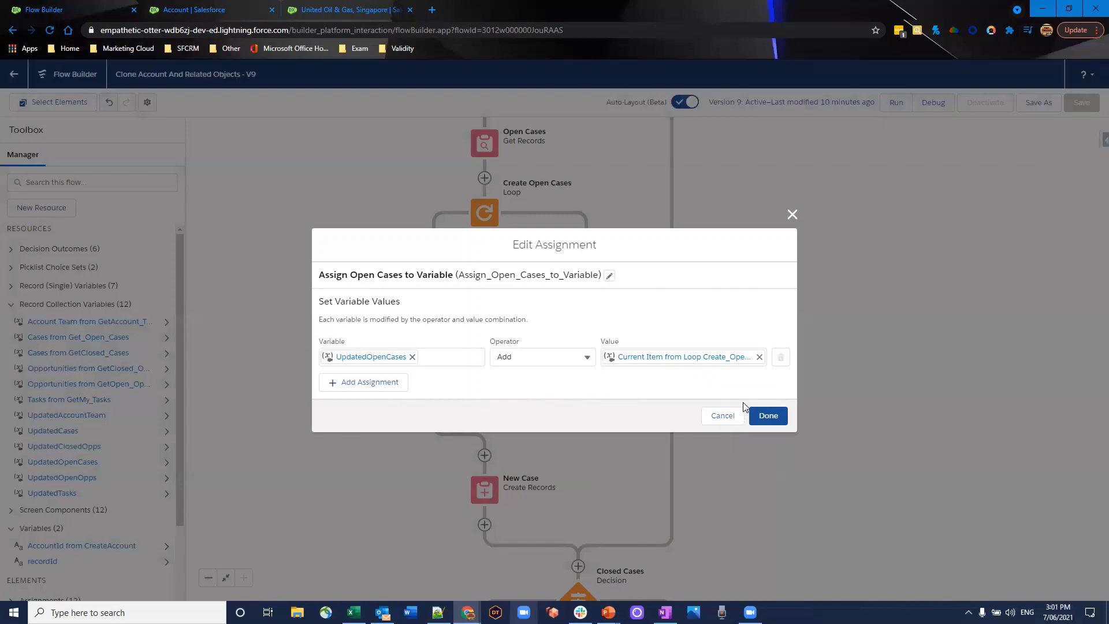
left_click(768, 416)
scroll(619, 404, "down", 2)
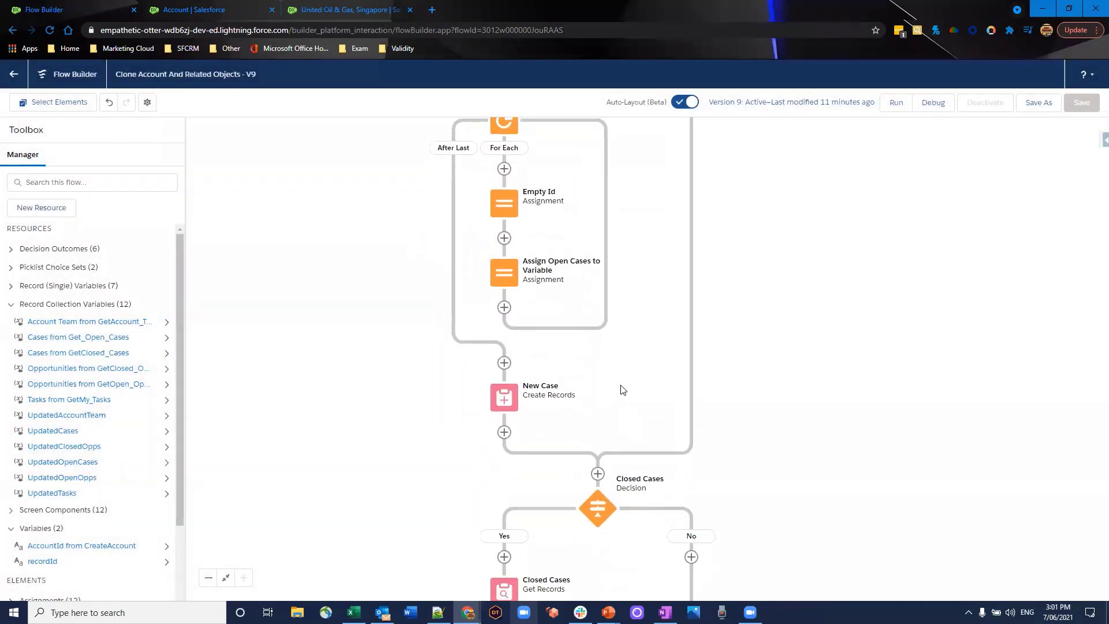
left_click(492, 401)
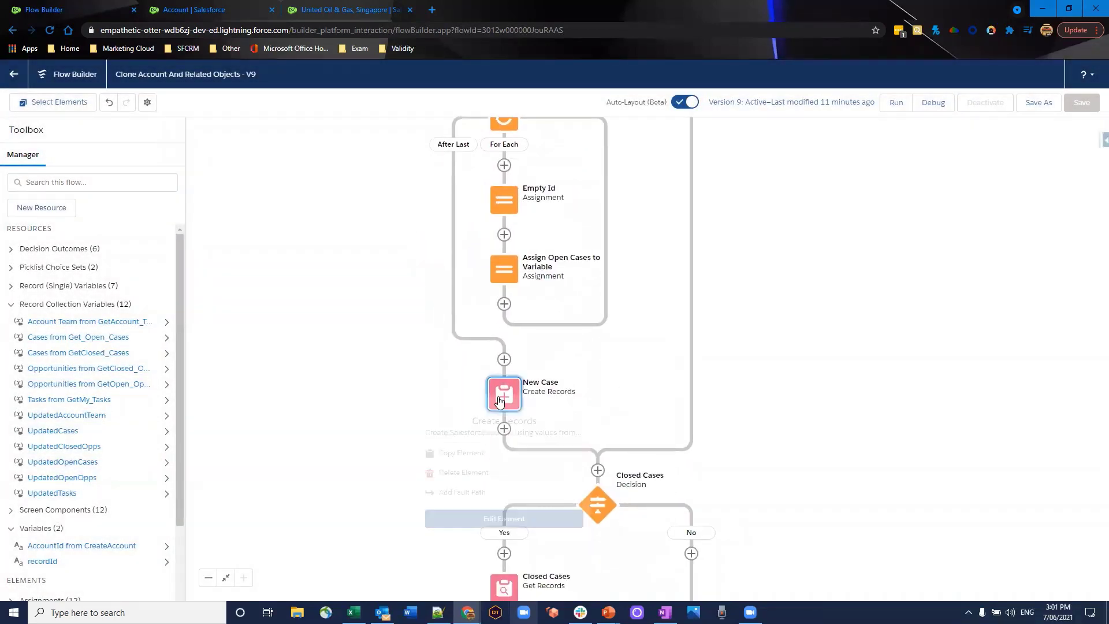
left_click(493, 519)
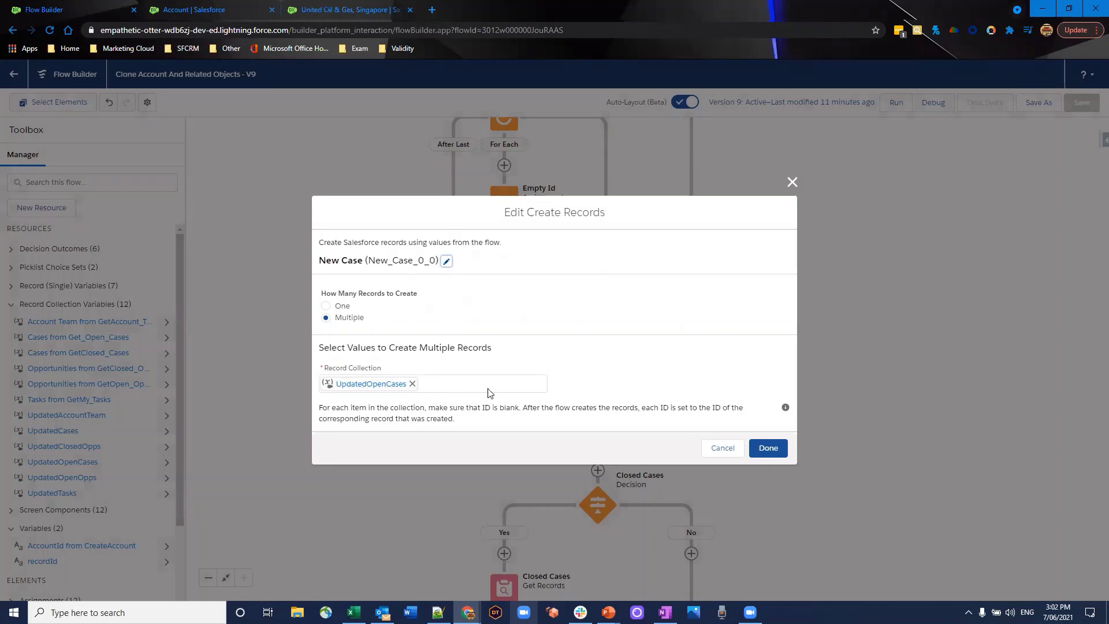
left_click(758, 451)
left_click_drag(754, 506, 738, 359)
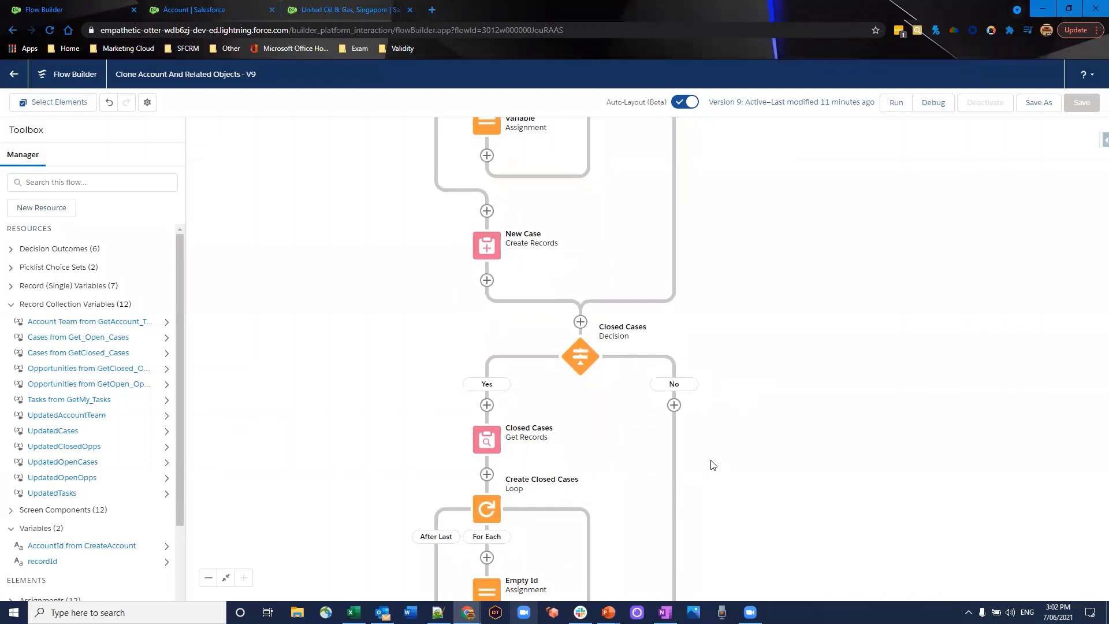
left_click_drag(709, 466, 711, 345)
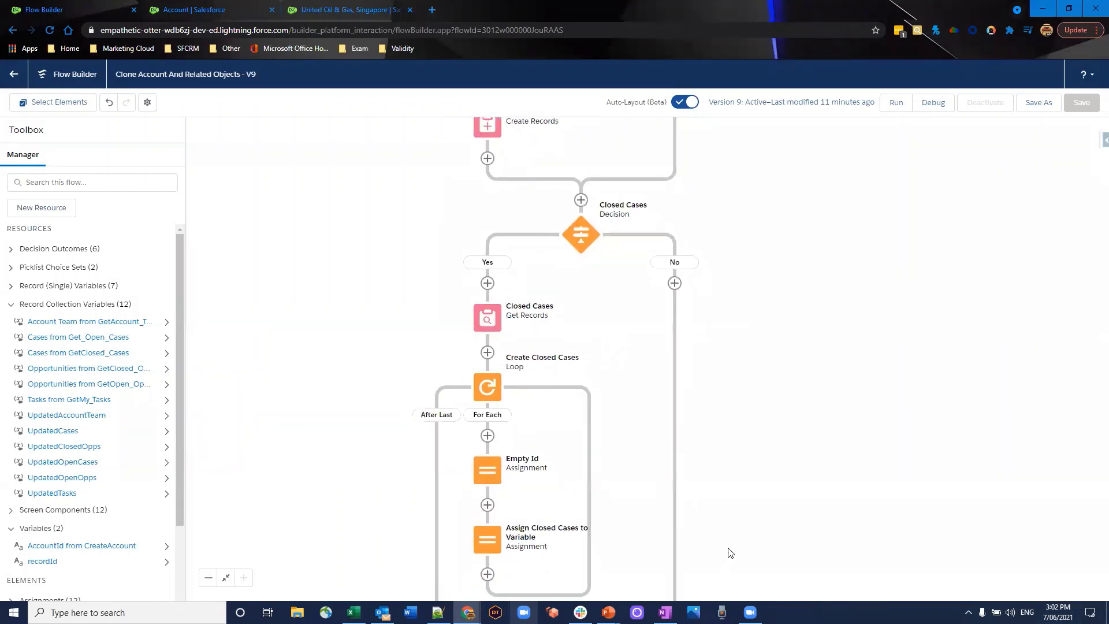
left_click_drag(730, 553, 691, 205)
left_click_drag(698, 496, 714, 326)
scroll(714, 325, "down", 2)
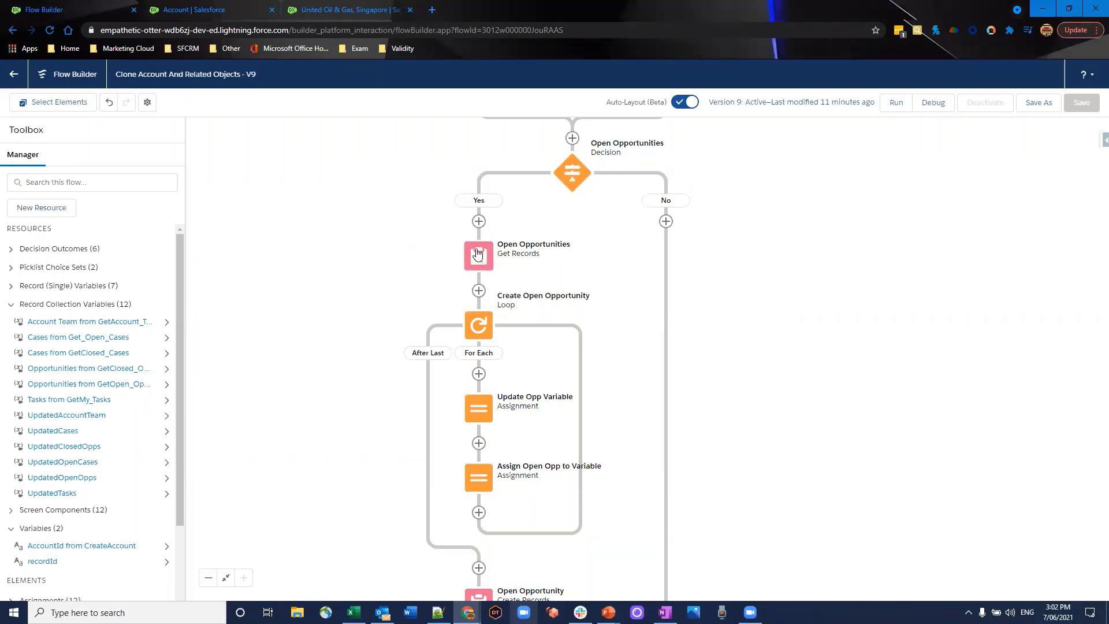
left_click(478, 253)
left_click(477, 379)
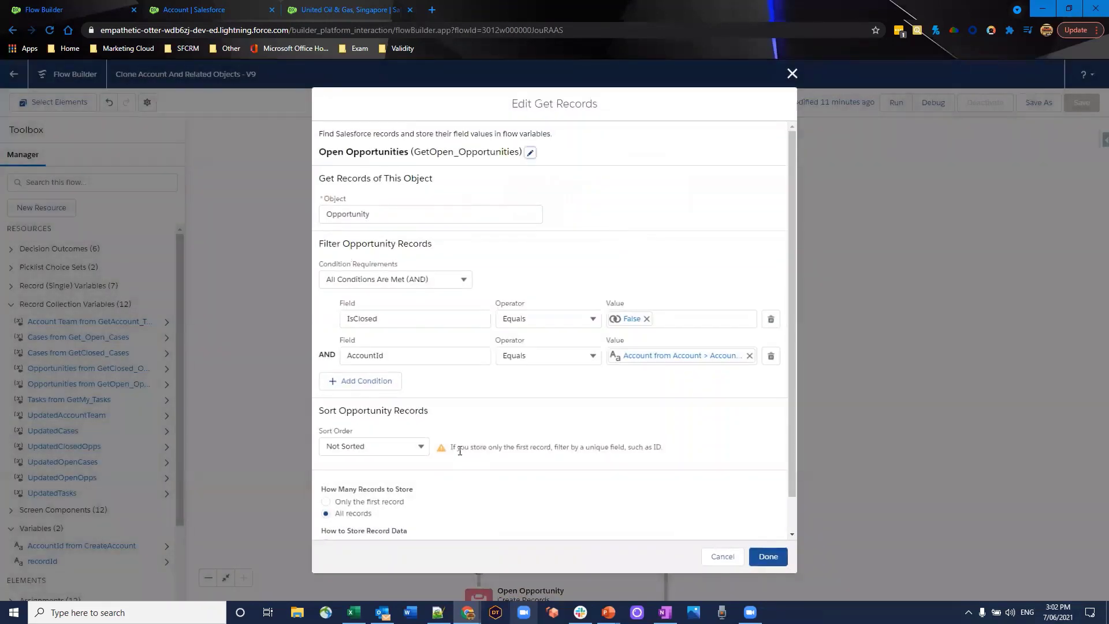
scroll(463, 459, "down", 1)
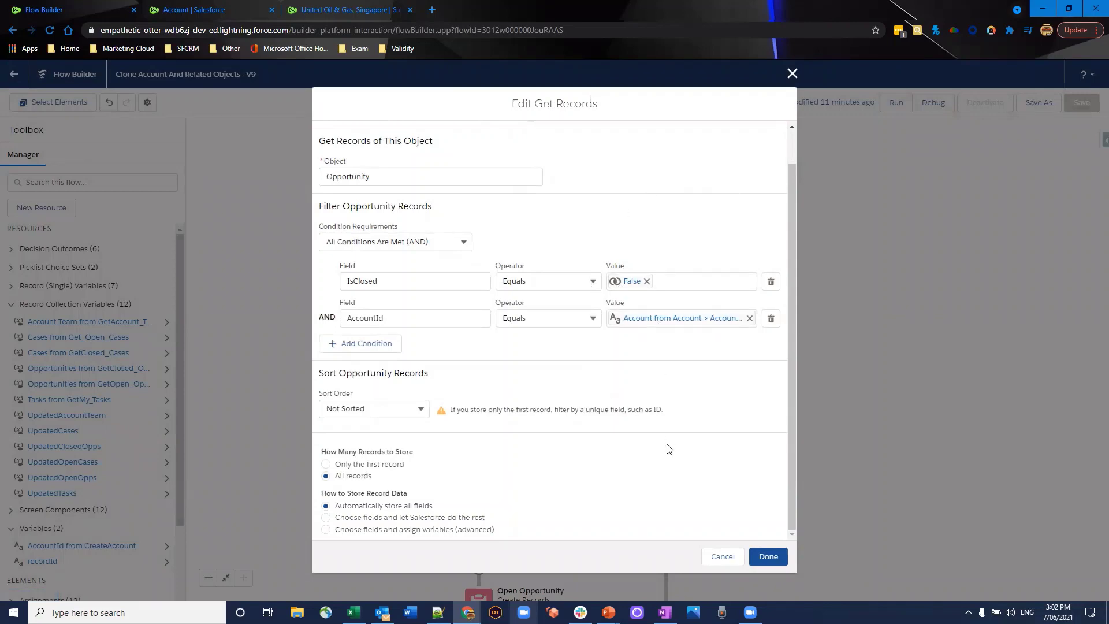
left_click(723, 557)
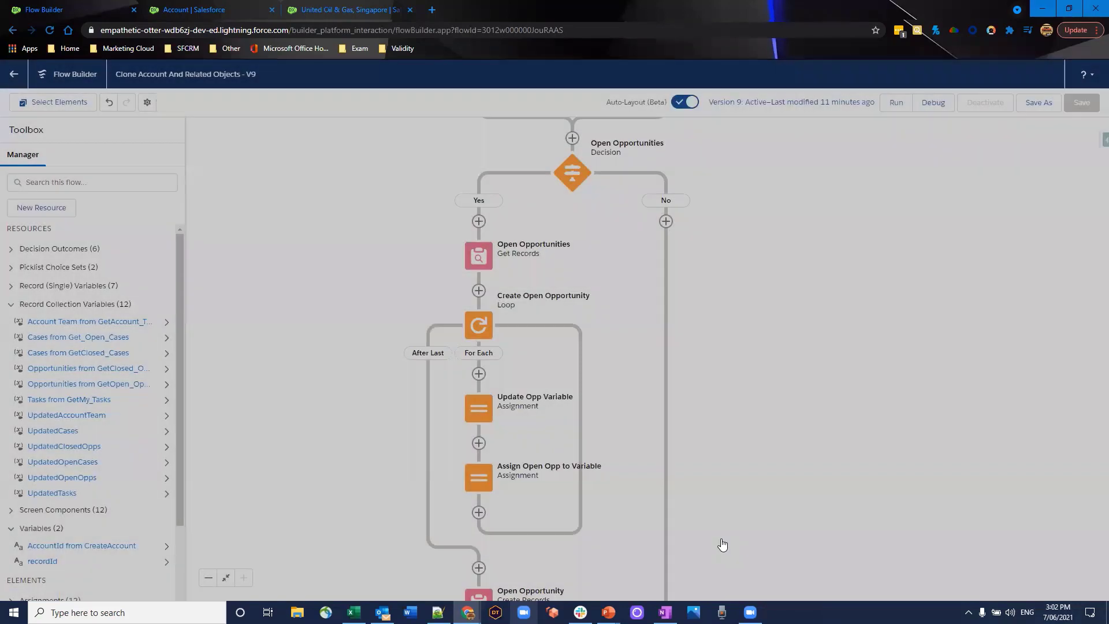
scroll(503, 439, "down", 2)
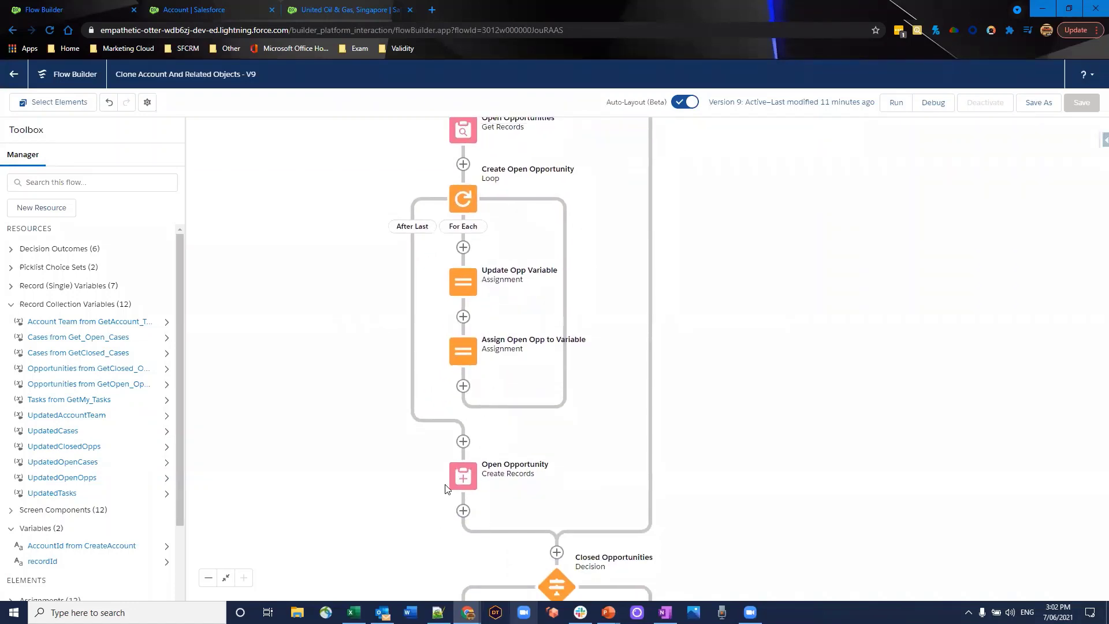
scroll(456, 375, "down", 3)
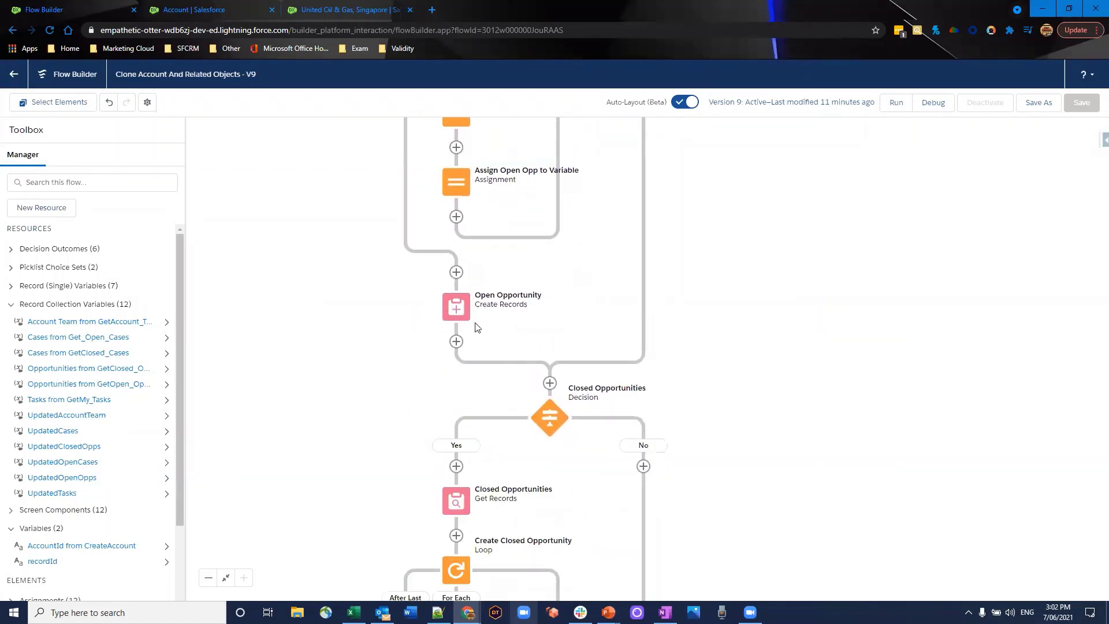
scroll(422, 283, "down", 1)
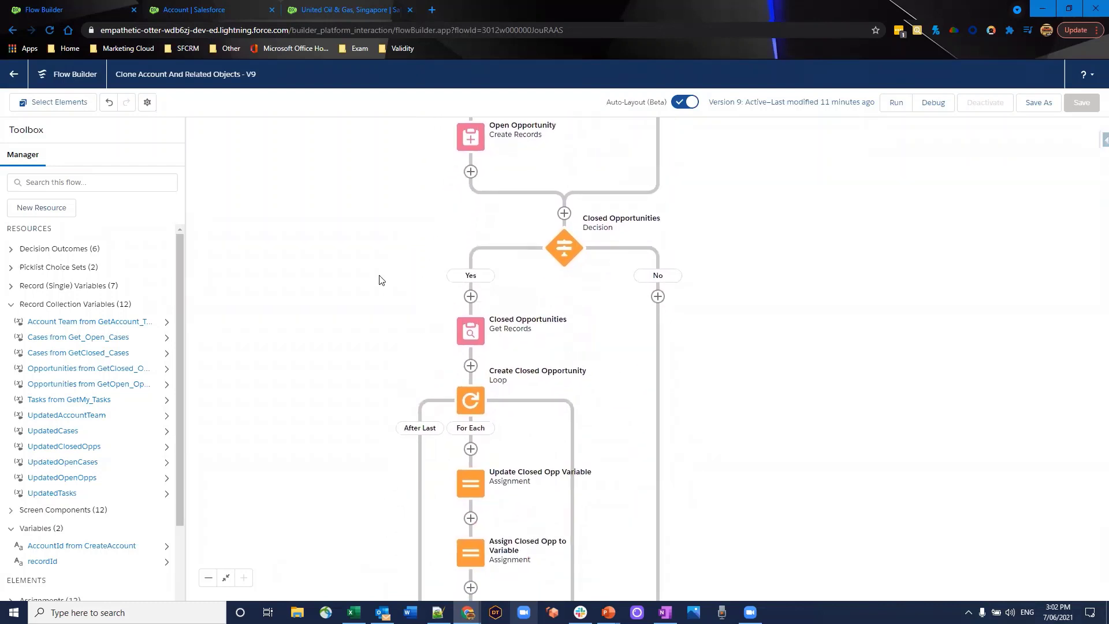
scroll(379, 277, "down", 1)
scroll(595, 347, "down", 3)
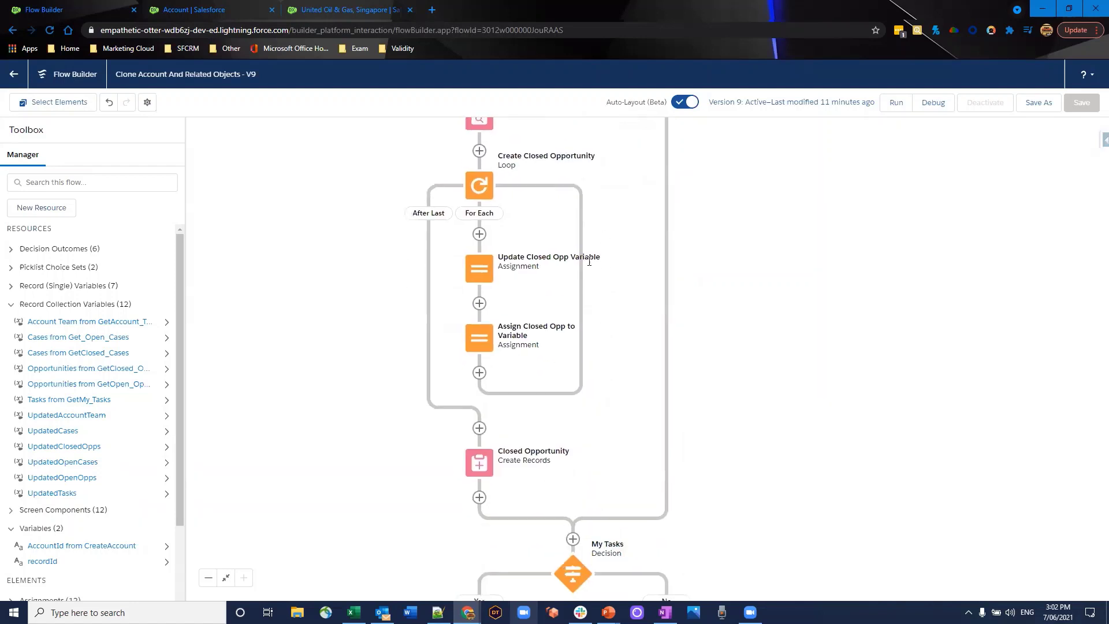
scroll(572, 443, "down", 3)
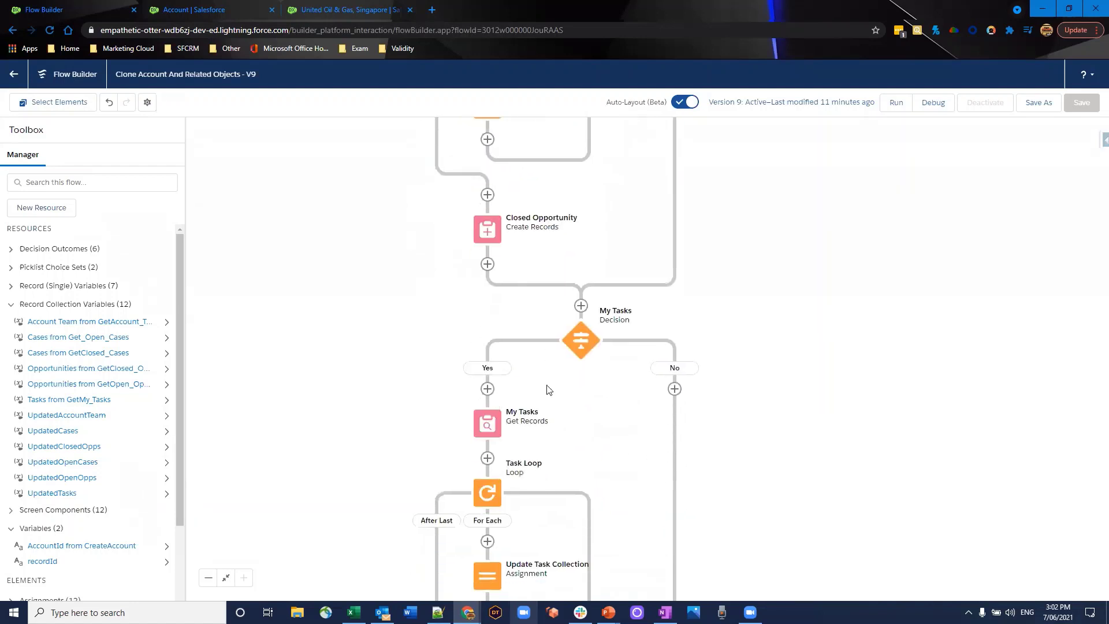
scroll(580, 462, "down", 3)
scroll(543, 404, "down", 2)
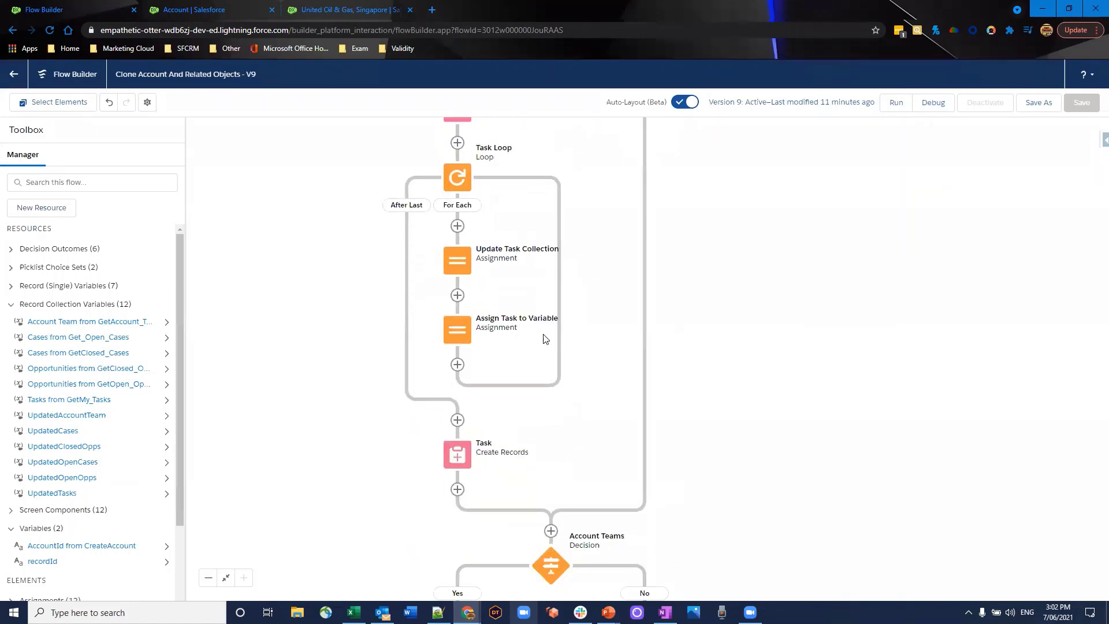
scroll(536, 288, "down", 3)
left_click_drag(577, 453, 585, 349)
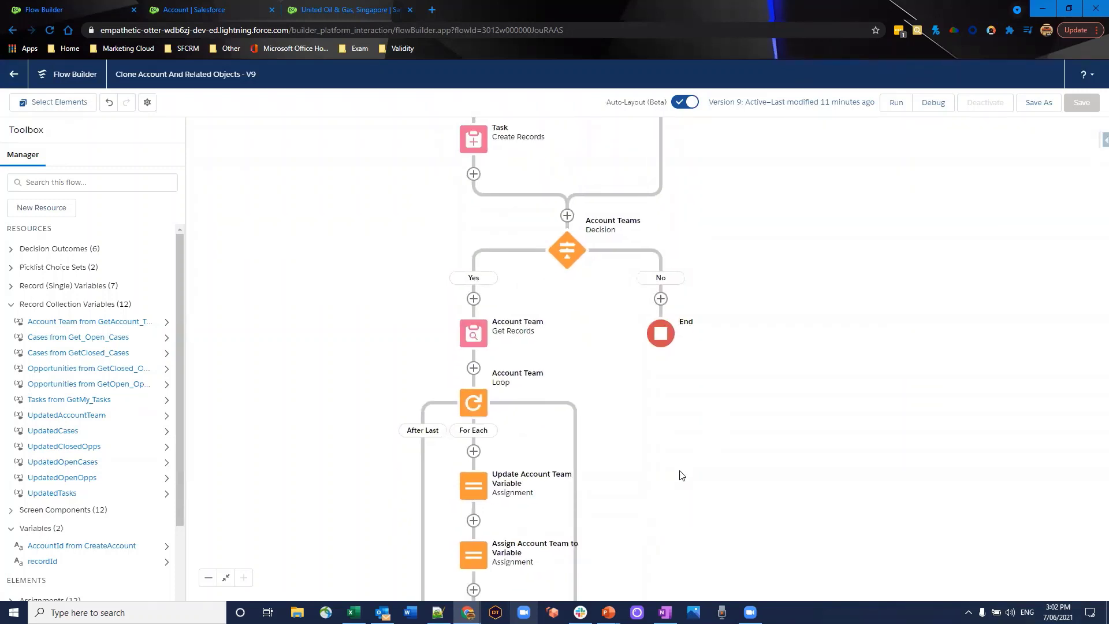
mouse_move(682, 483)
left_mouse_down()
mouse_move(728, 298)
mouse_move(720, 327)
left_mouse_up()
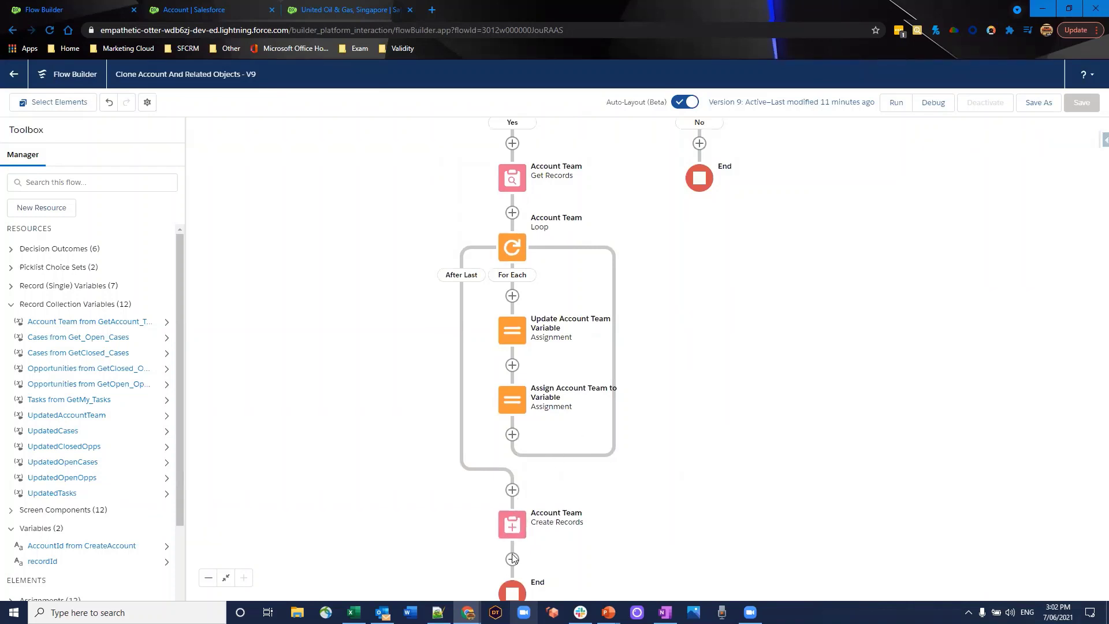
left_click_drag(639, 205, 592, 511)
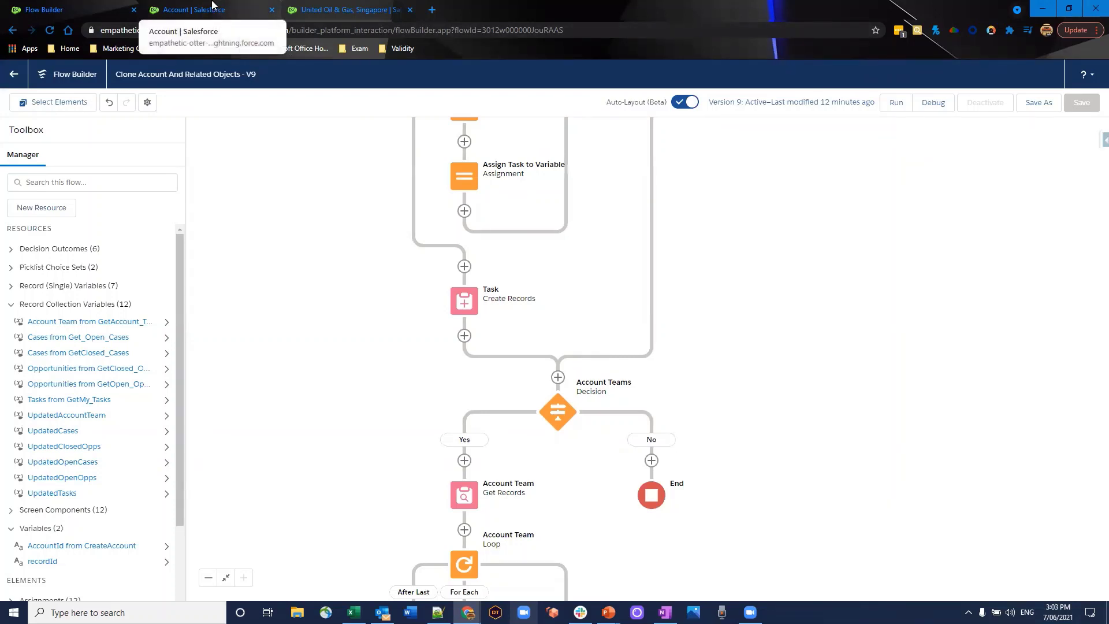
- View the Clone Account action's details, then open the United Oil & Gas, Singapore account
left_click(212, 5)
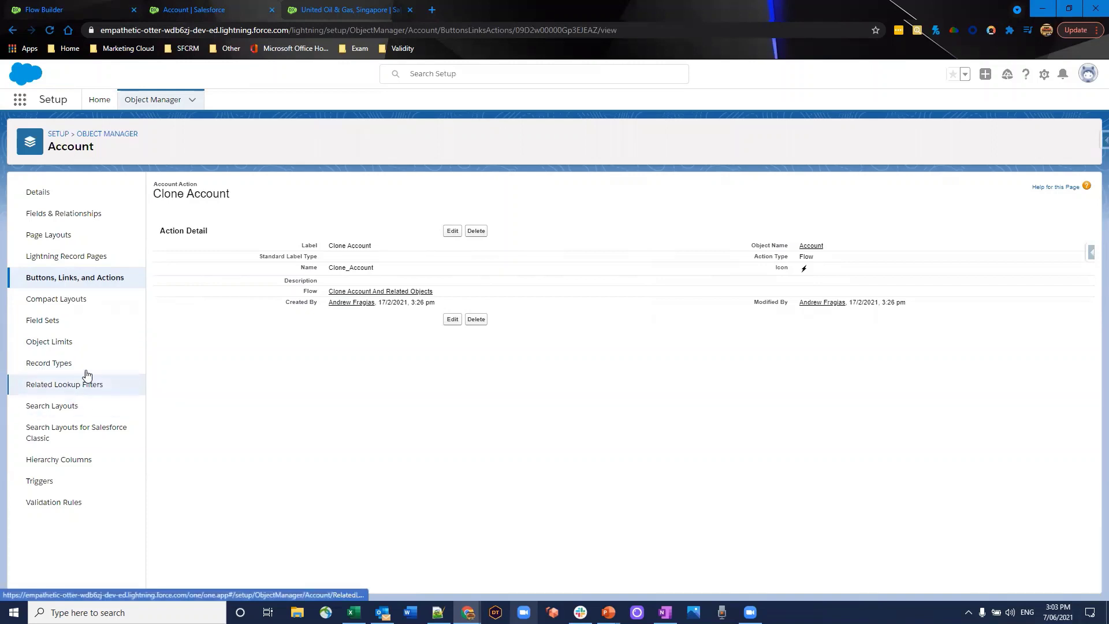
left_click(365, 7)
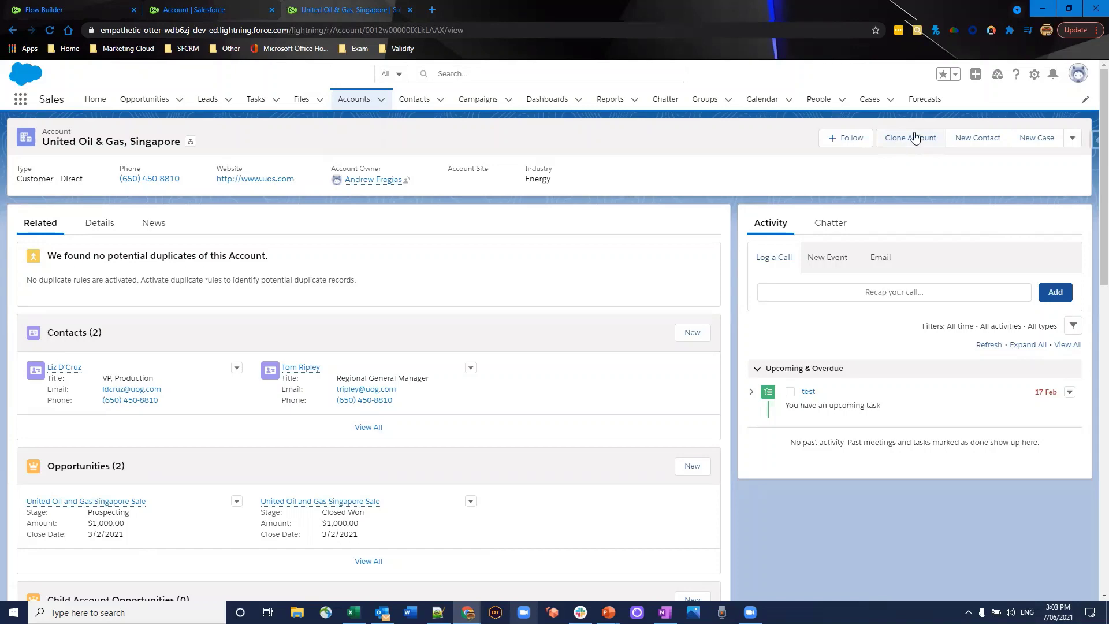
- Launch Clone Account on the Singapore account, including Open Opportunities and Account Team
left_click(903, 138)
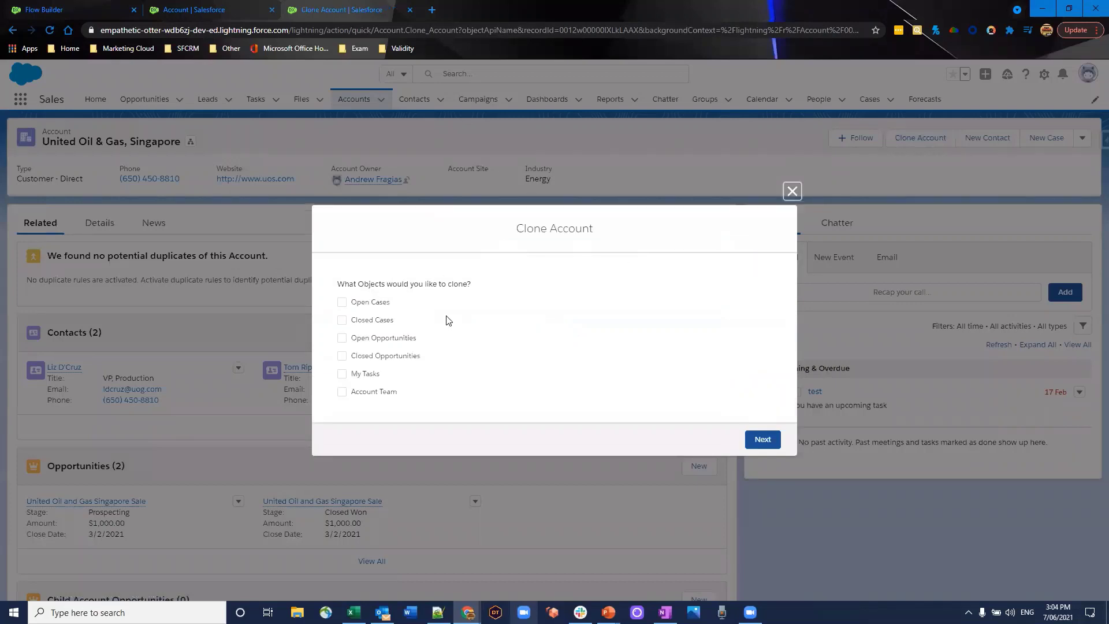
left_click(343, 338)
left_click(343, 393)
- Rename the cloned account to United Oil & Gas, Malaysia
left_click(764, 441)
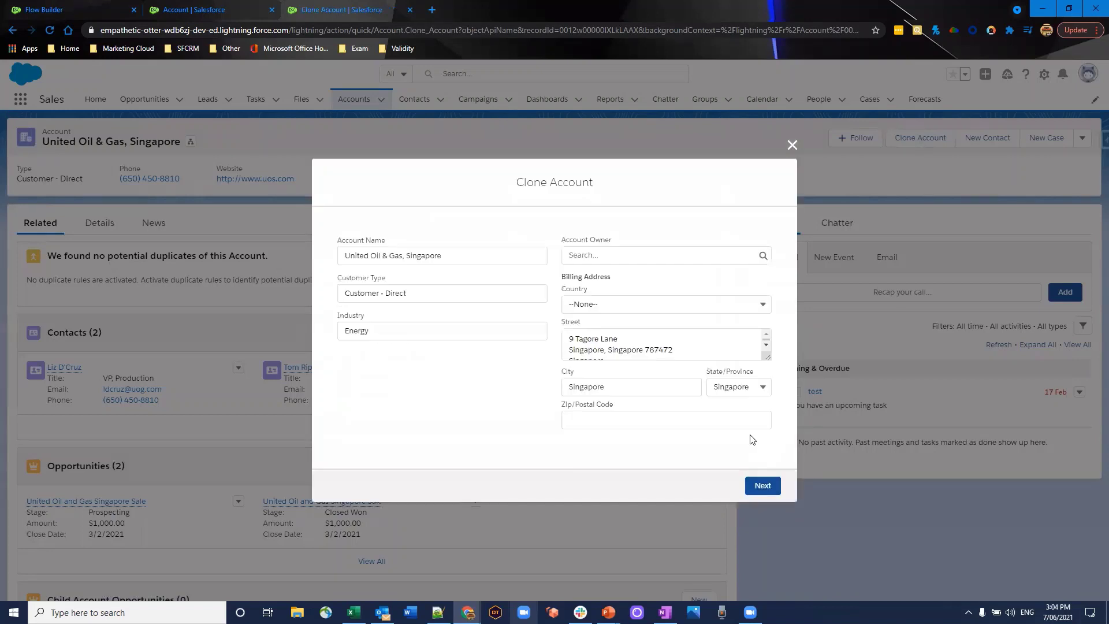
left_click_drag(448, 273, 408, 269)
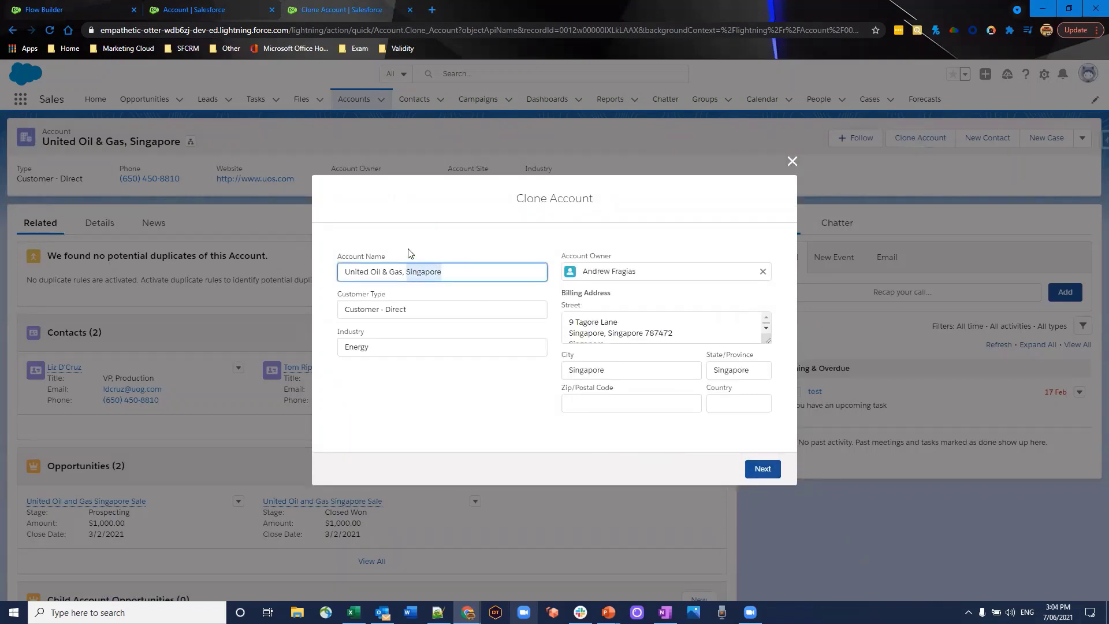
type("Malays")
left_click(465, 288)
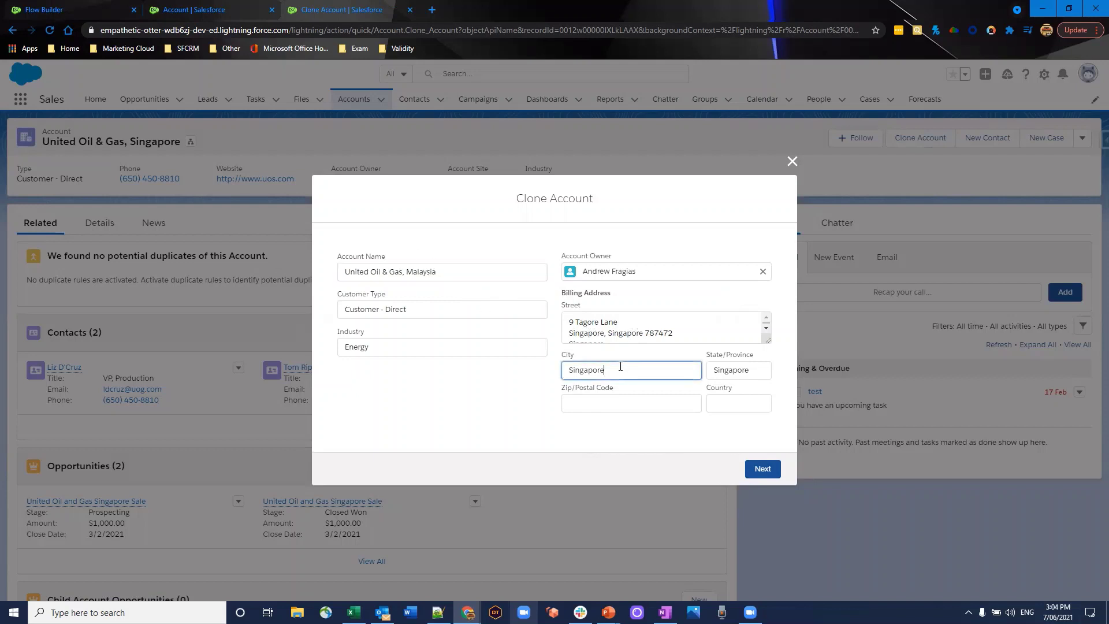
- Set the billing City and State/Province to Malaysia and submit the clone
left_click_drag(621, 366, 477, 345)
type("Malaysia")
key("ctrl+a")
key("ctrl+c")
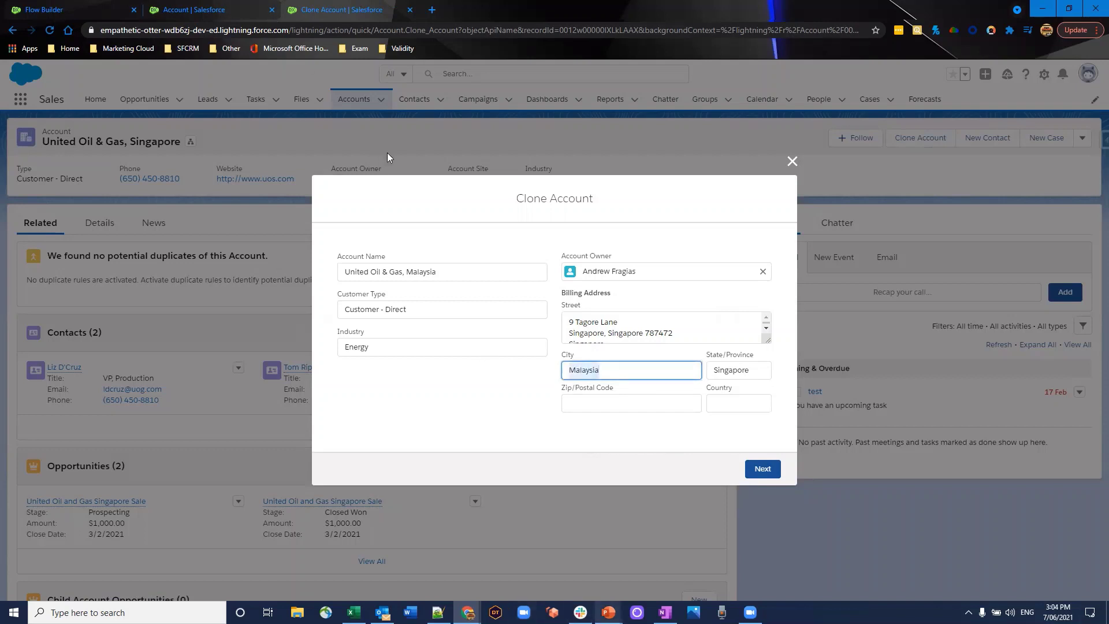
double_click(746, 370)
key("ctrl+v")
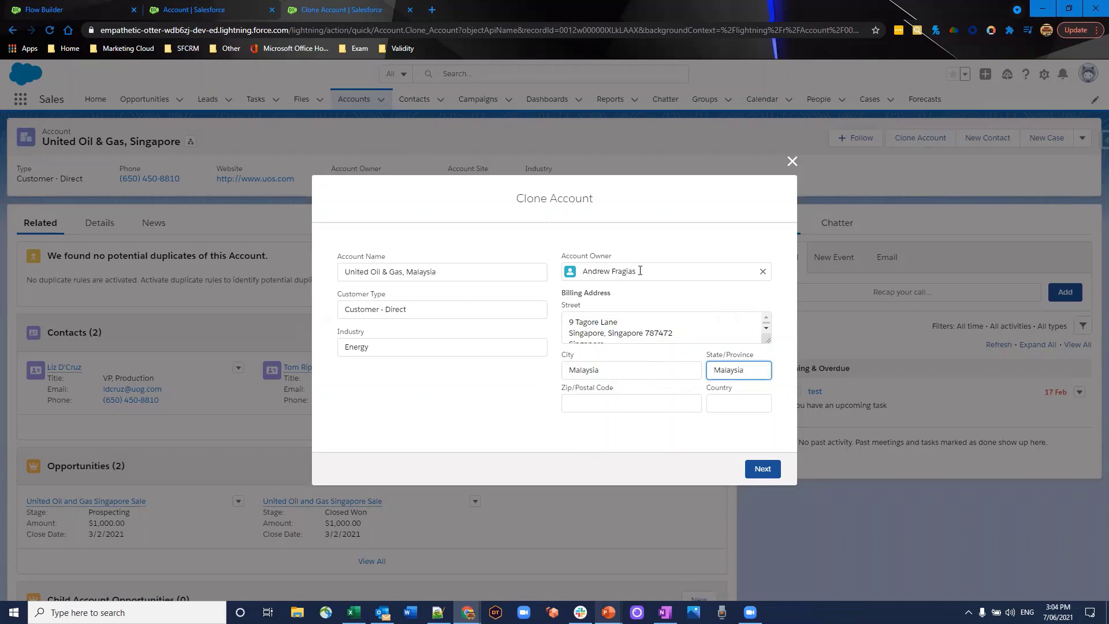
left_click(761, 470)
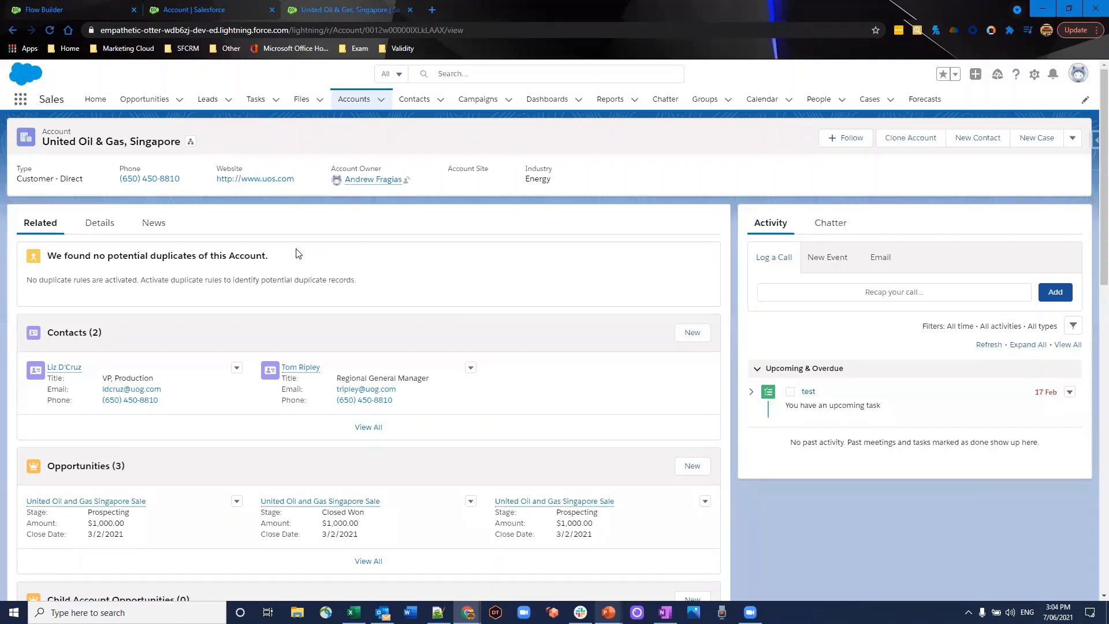
- Open United Oil & Gas, Malaysia from Accounts and check its opportunity and account team
left_click(359, 100)
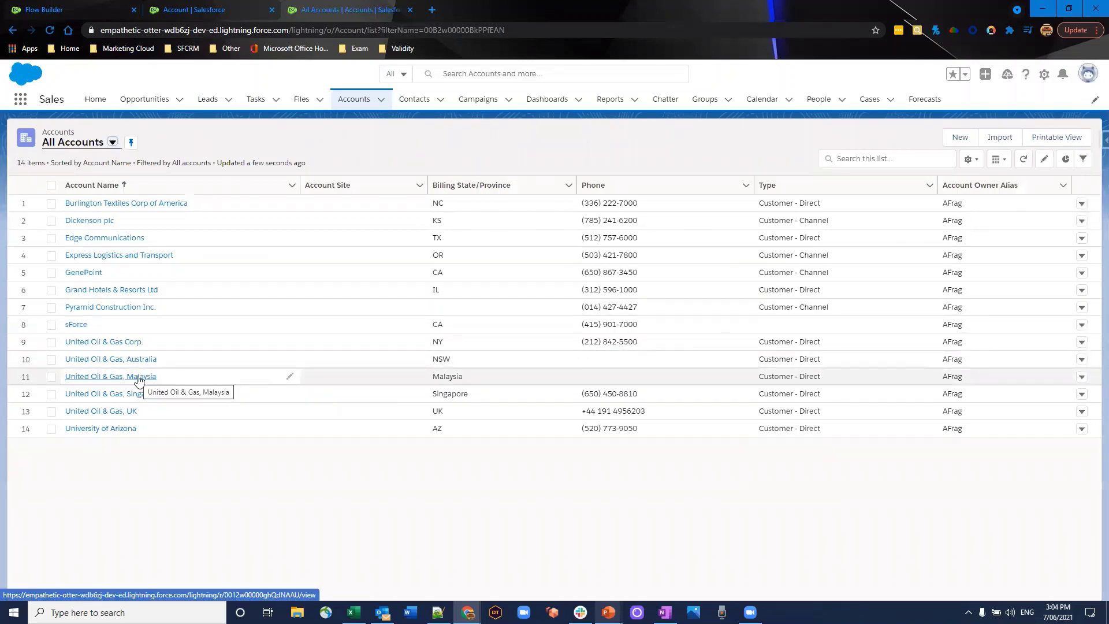
left_click(141, 378)
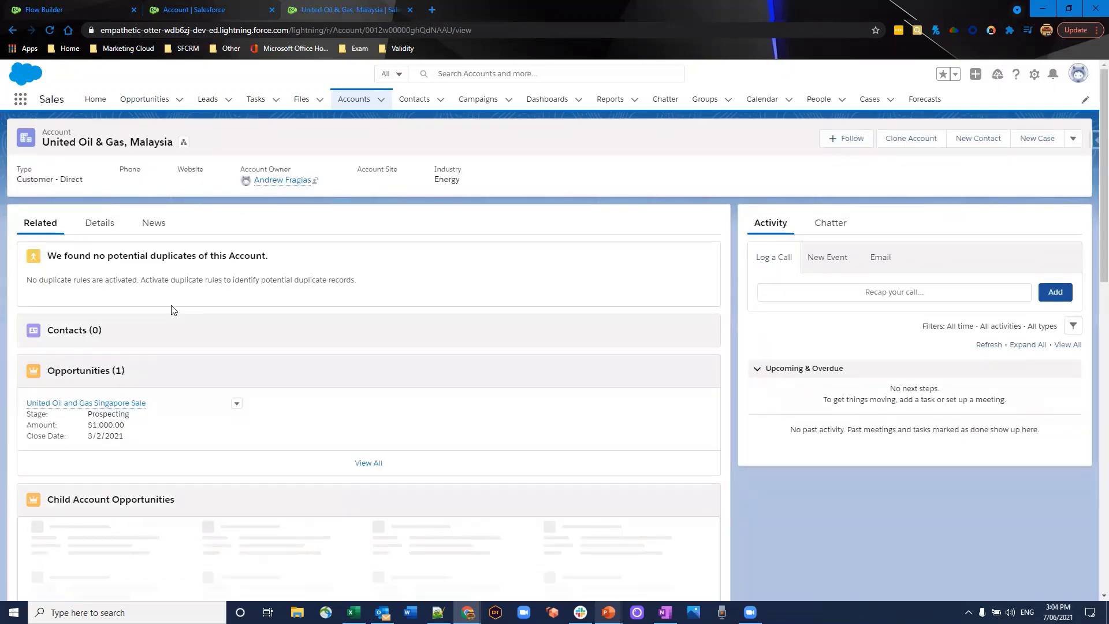
scroll(173, 310, "down", 1)
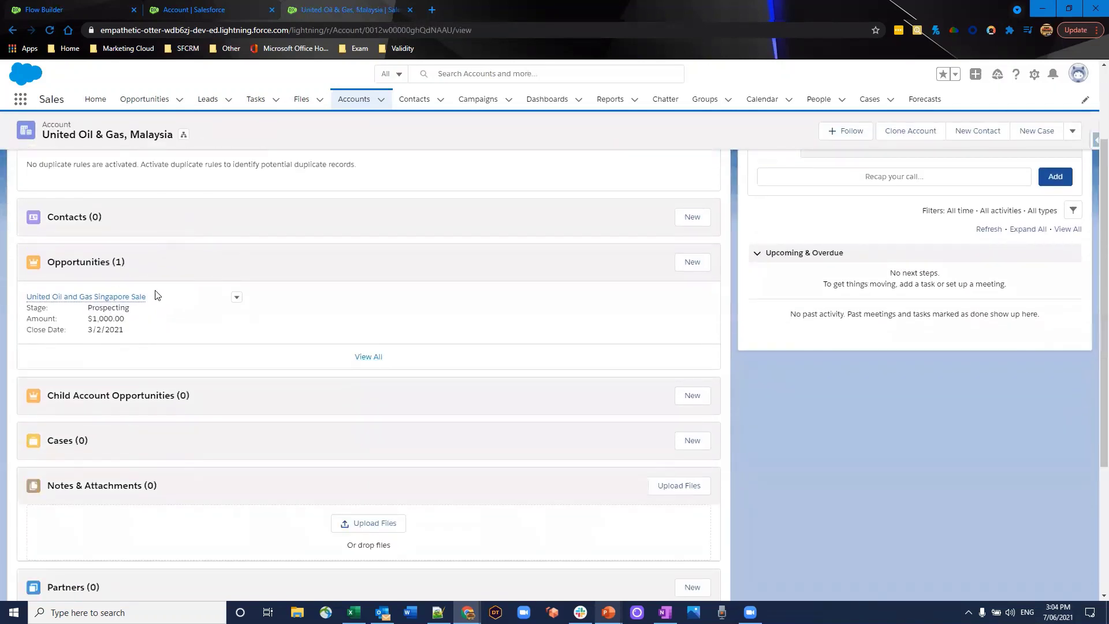
scroll(143, 293, "down", 1)
scroll(143, 294, "down", 1)
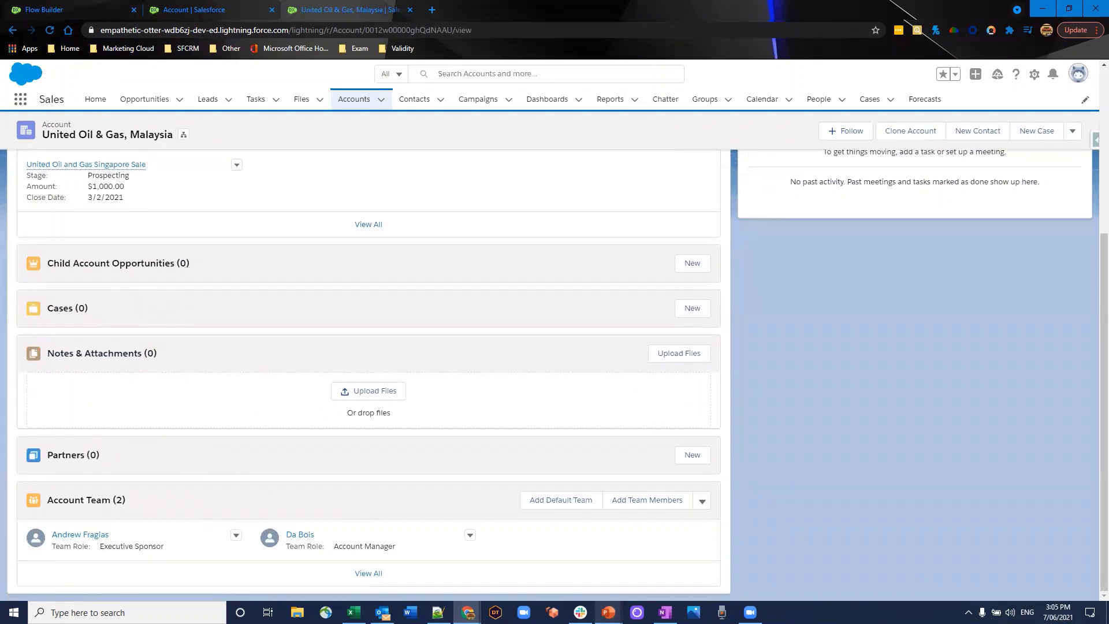
scroll(444, 402, "up", 4)
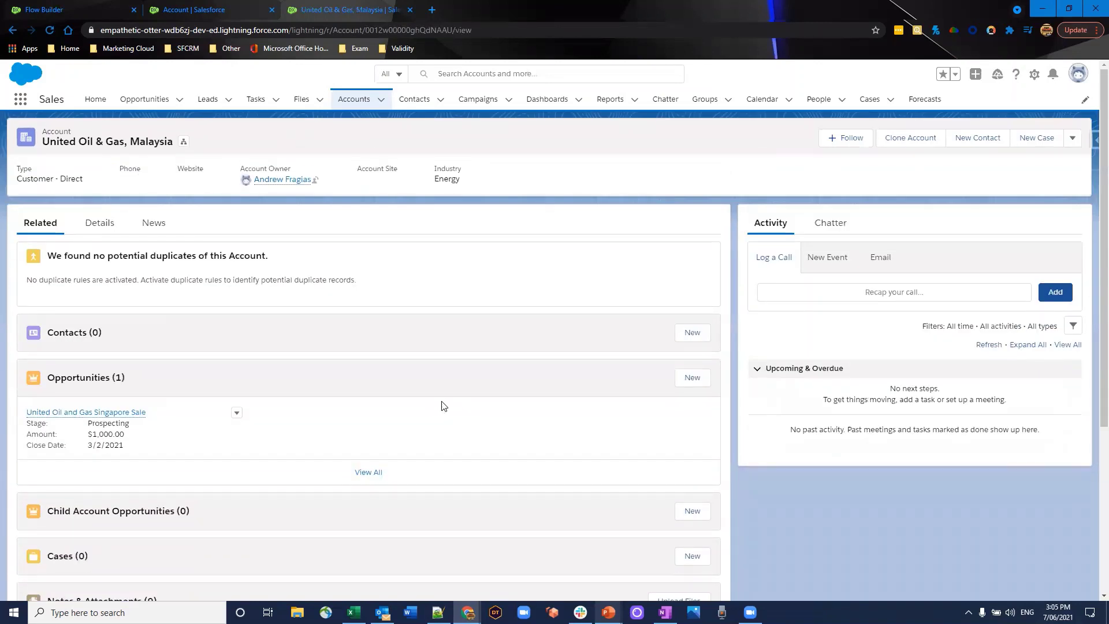